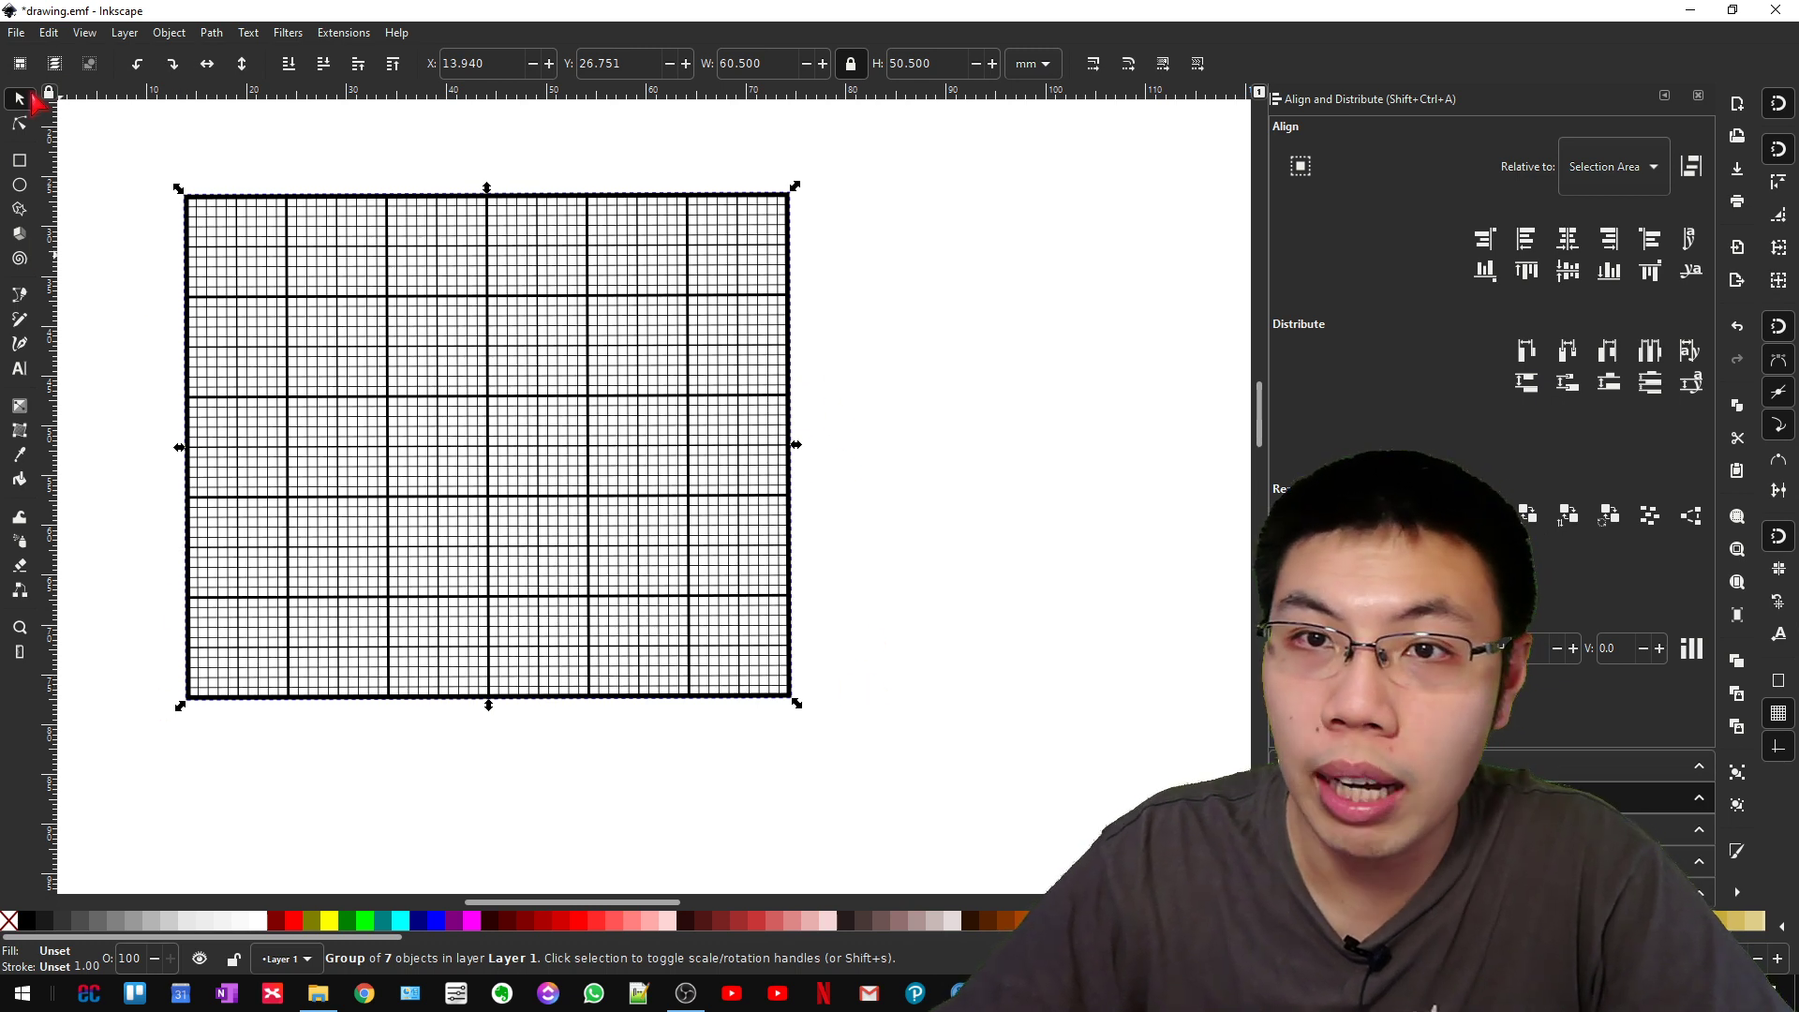
# Try several light grays on the selected grid's stroke and keep it at 20% Gray.
pyautogui.keyDown('shift'); pyautogui.click(208, 923); pyautogui.keyUp('shift')
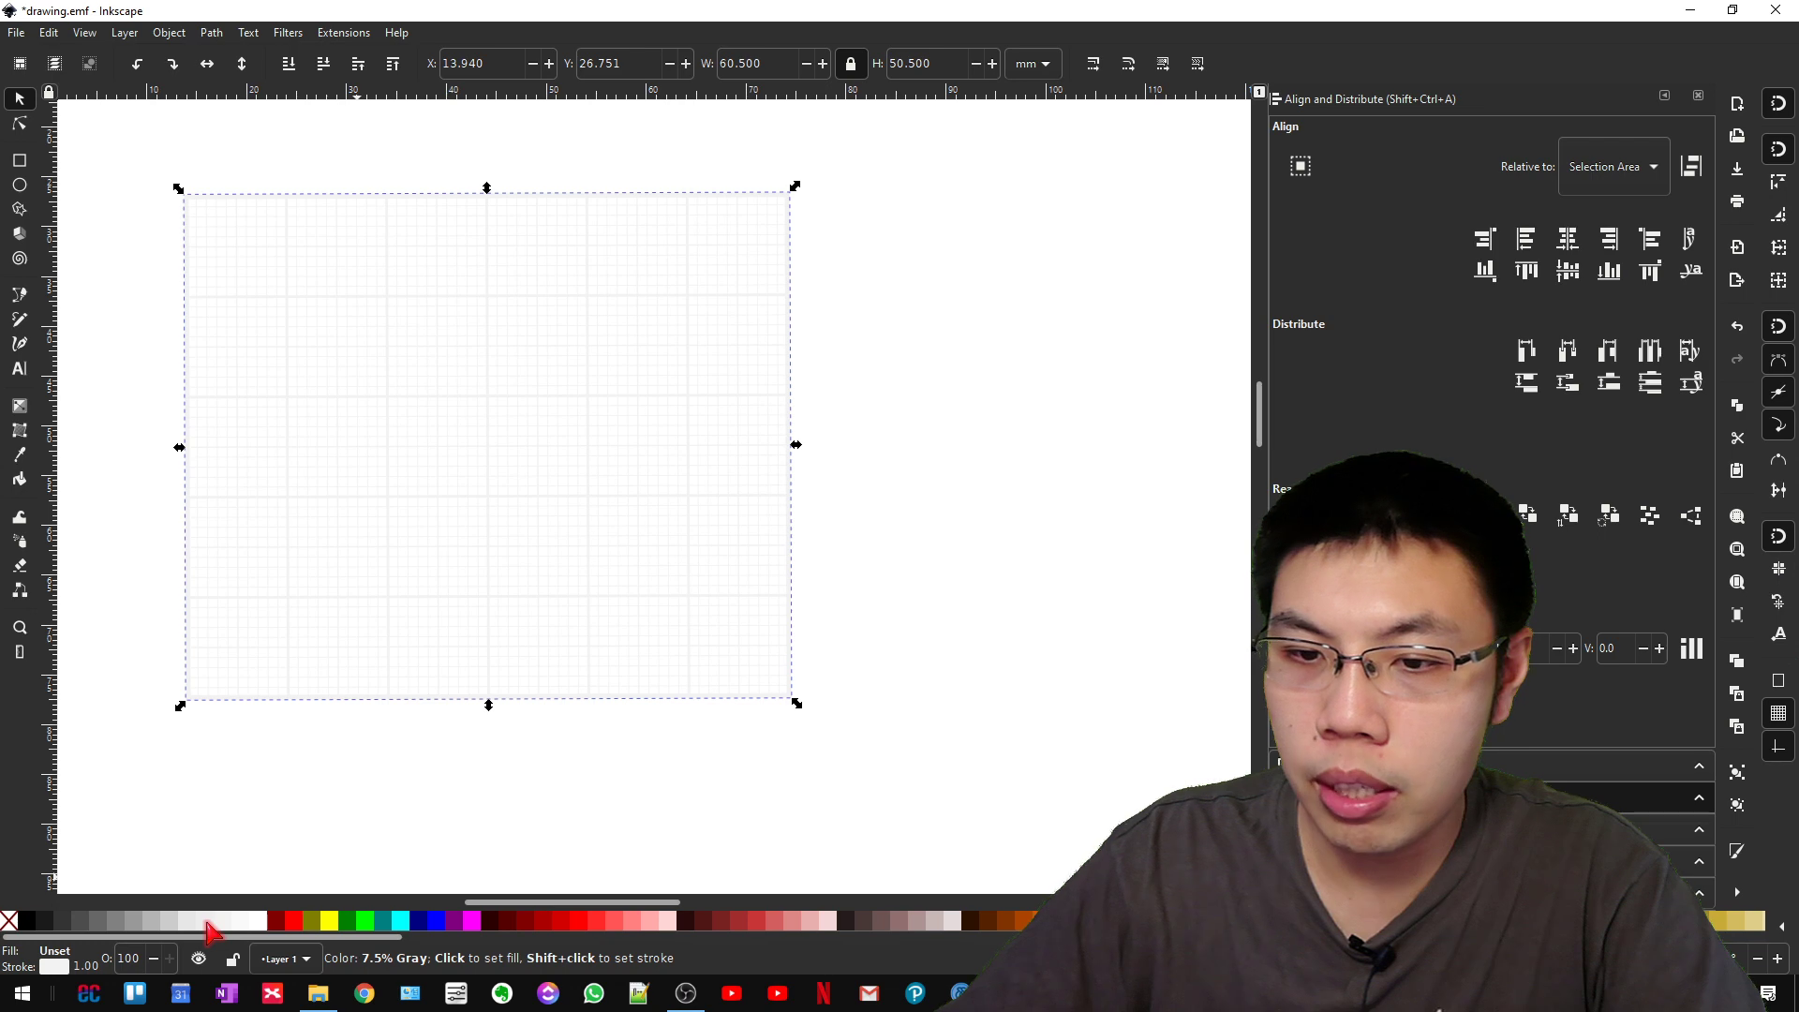
pyautogui.keyDown('shift'); pyautogui.click(158, 923); pyautogui.keyUp('shift')
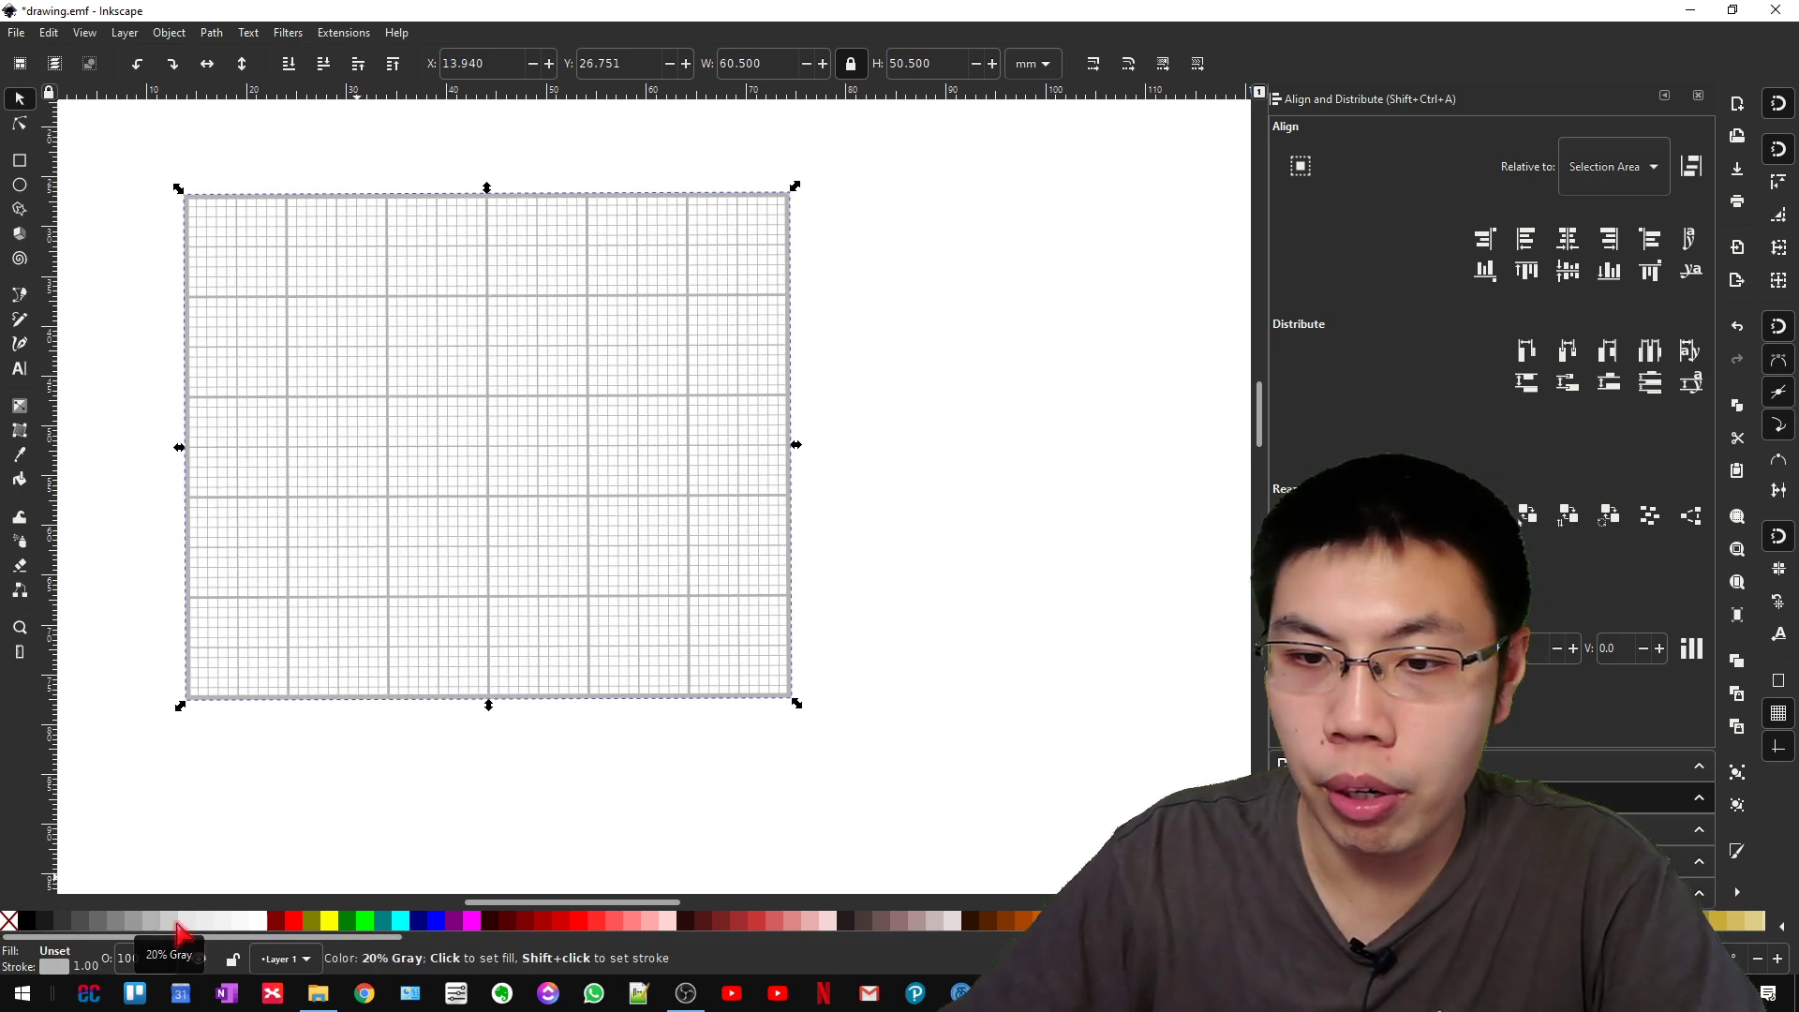
pyautogui.keyDown('shift'); pyautogui.click(178, 926); pyautogui.keyUp('shift')
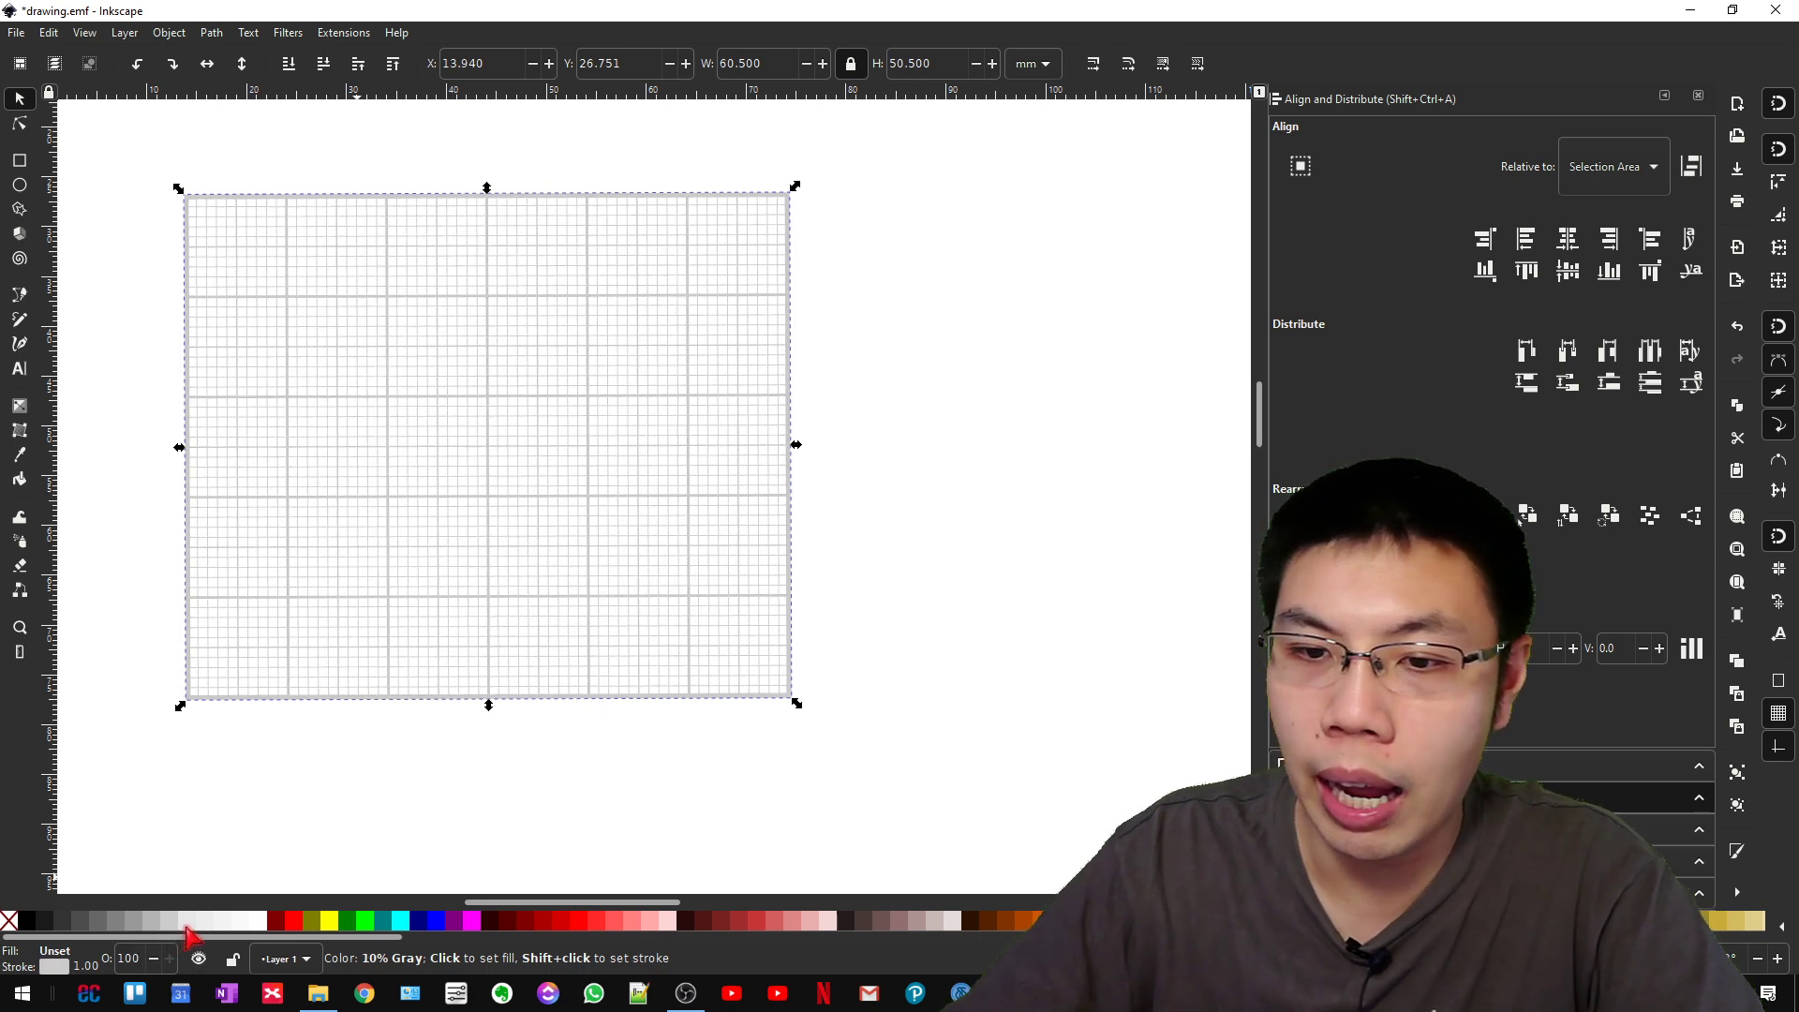
pyautogui.keyDown('shift'); pyautogui.click(187, 926); pyautogui.keyUp('shift')
pyautogui.hotkey('ctrl', 'z')
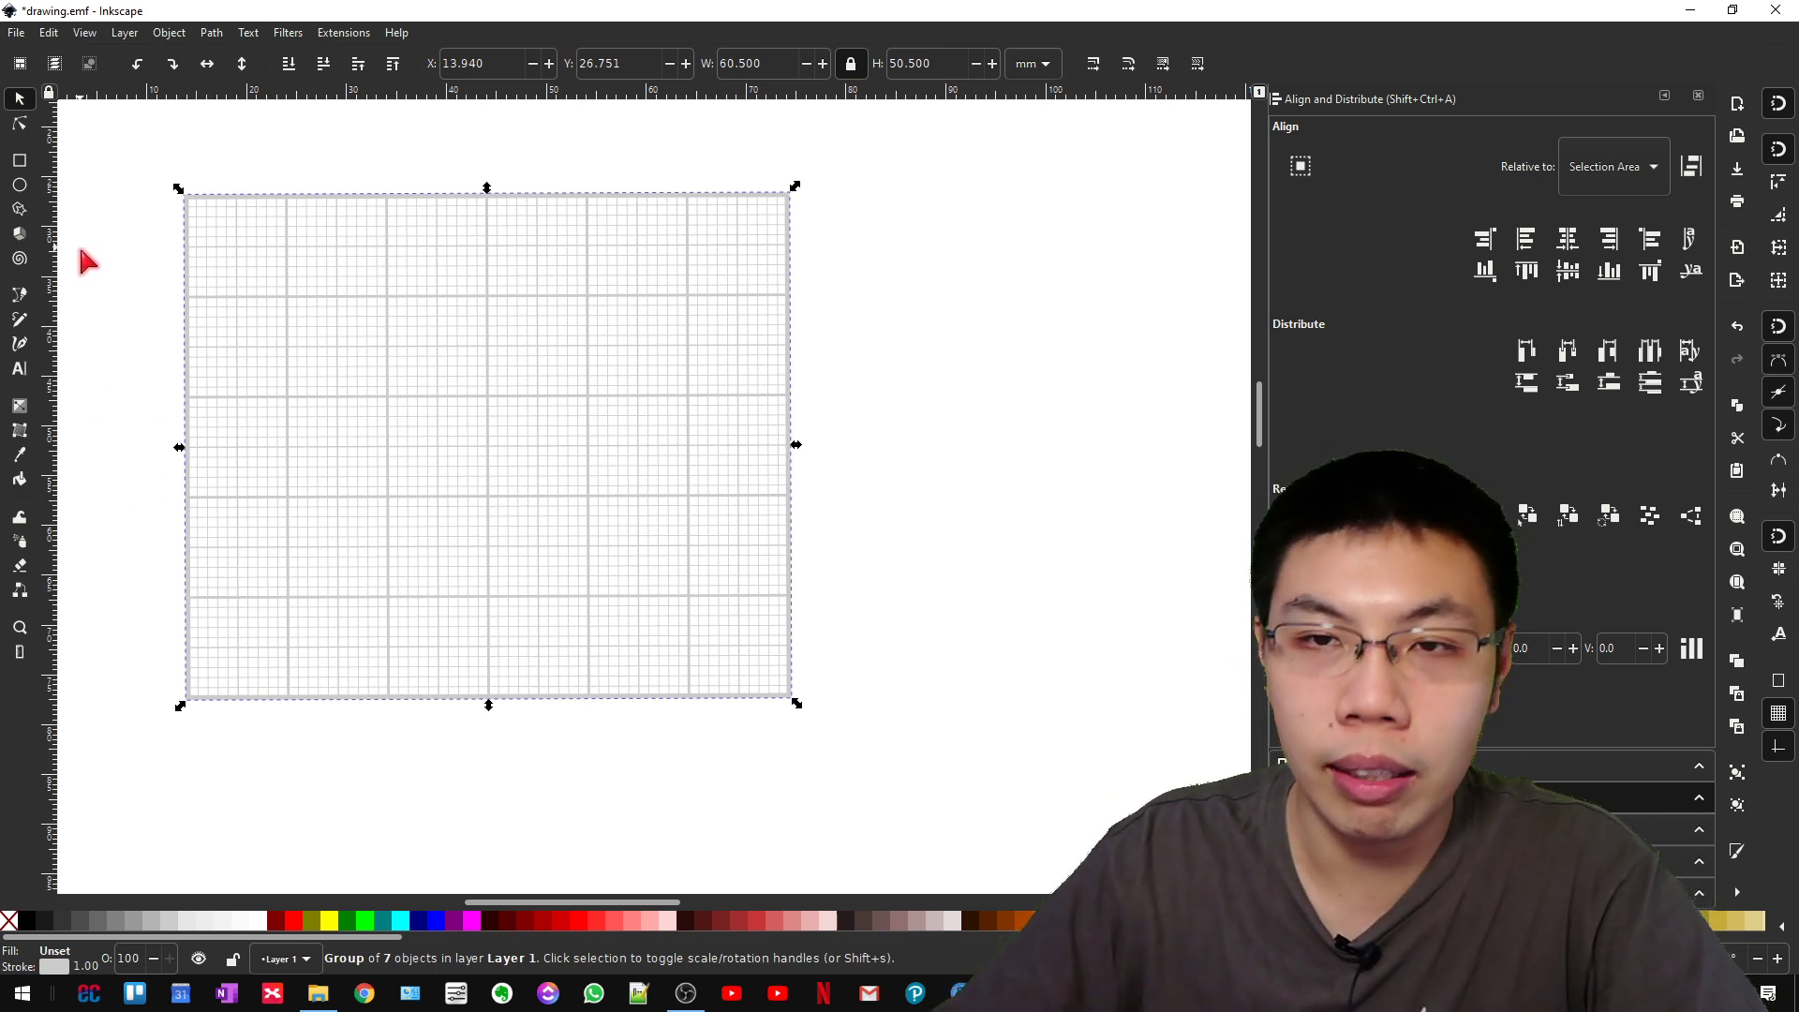
# Draw a 60 mm horizontal and a 50 mm vertical axis line across the grid, one major division from its bottom and left edges.
pyautogui.click(21, 296)
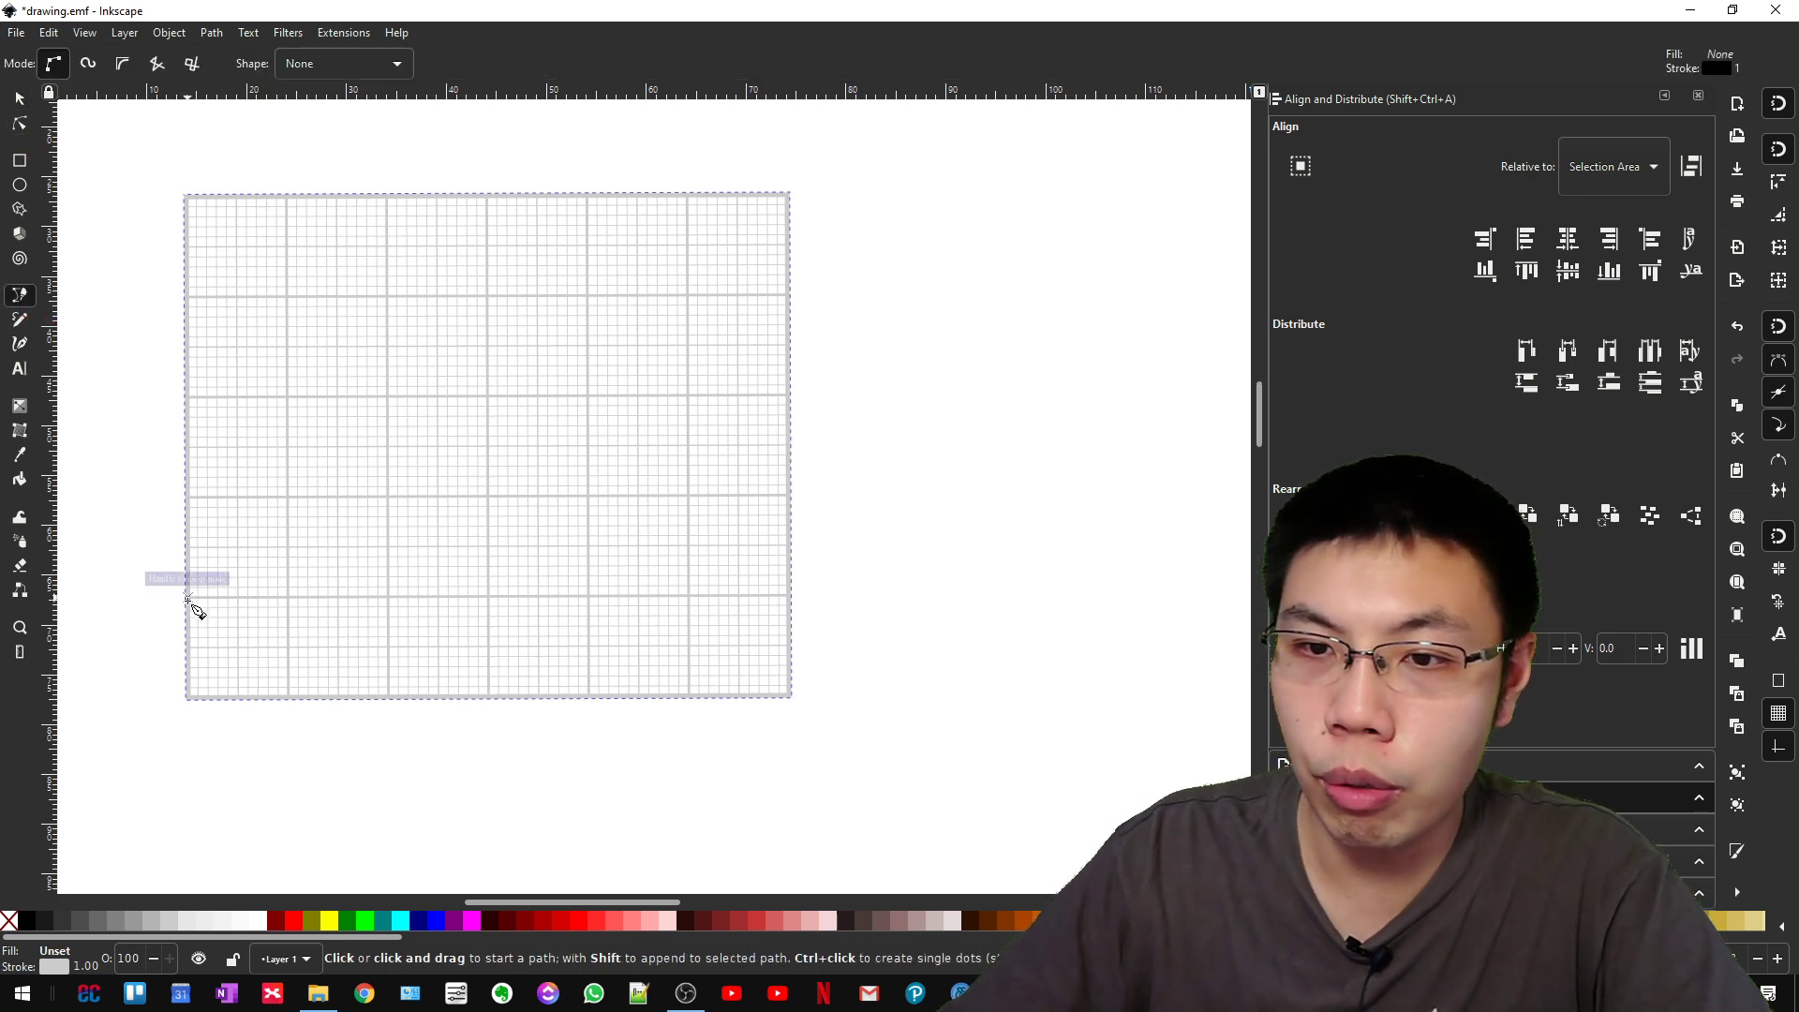
pyautogui.click(188, 597)
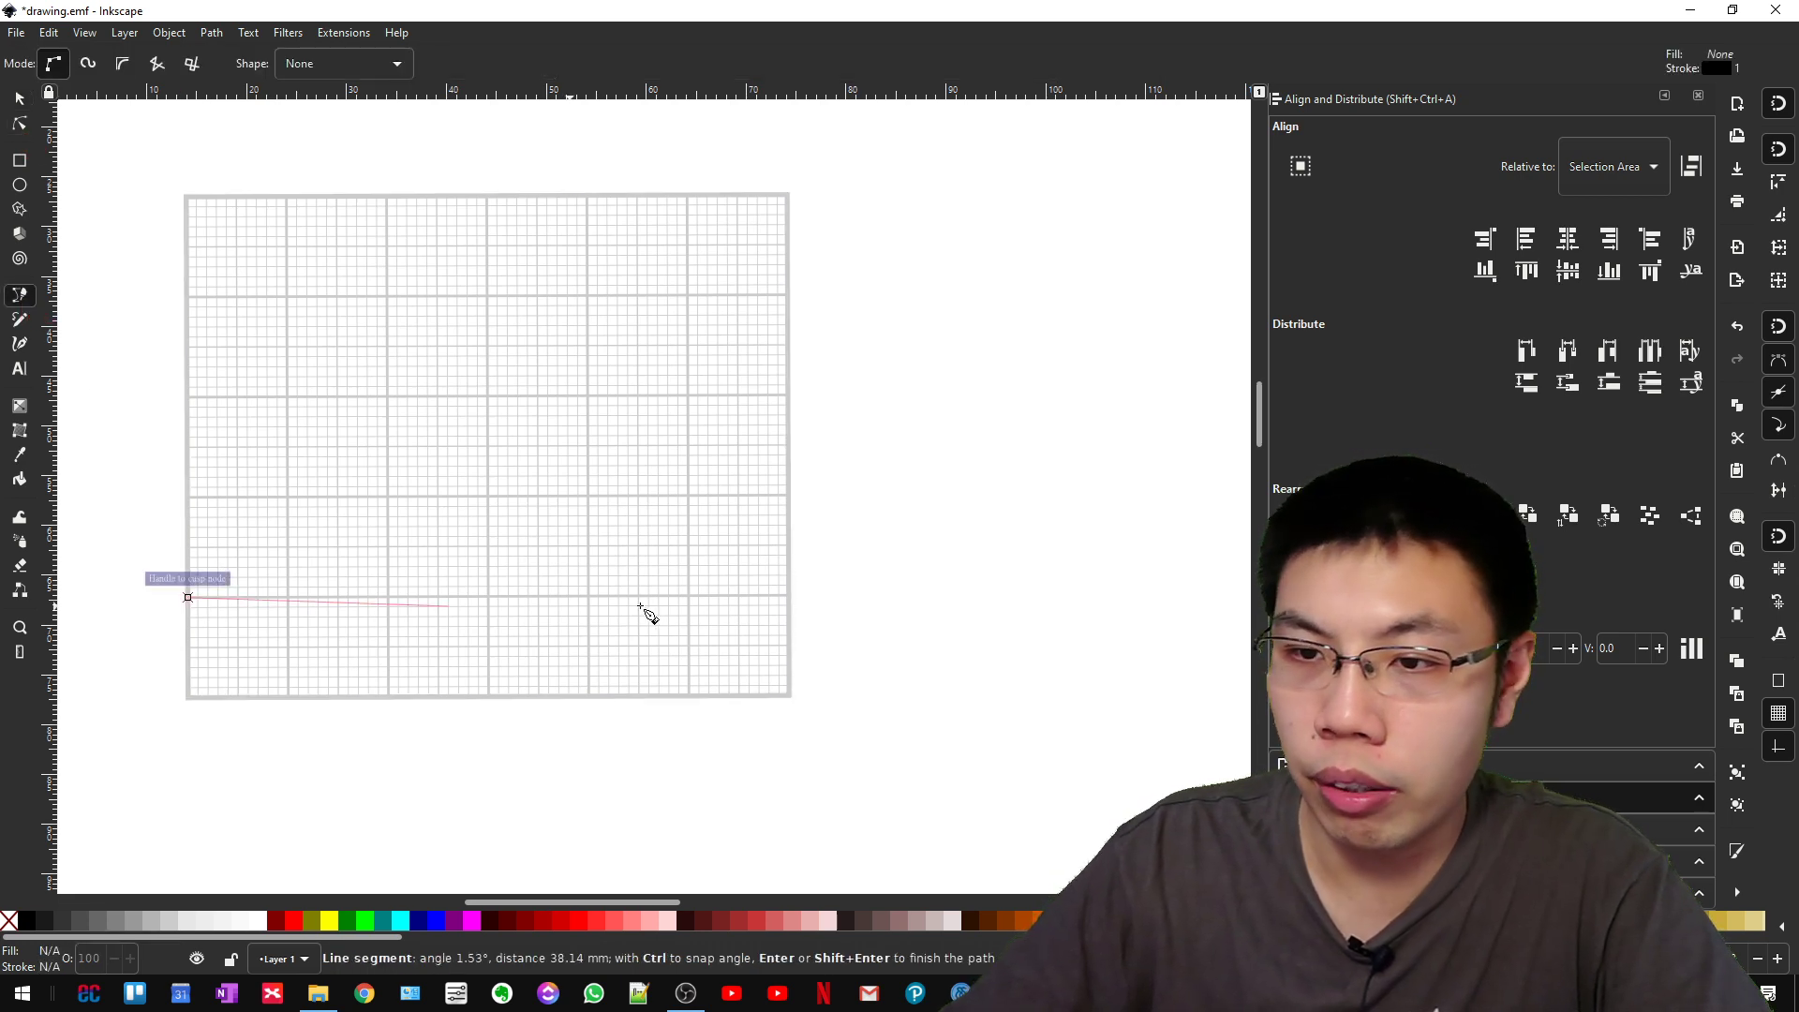
pyautogui.click(791, 597)
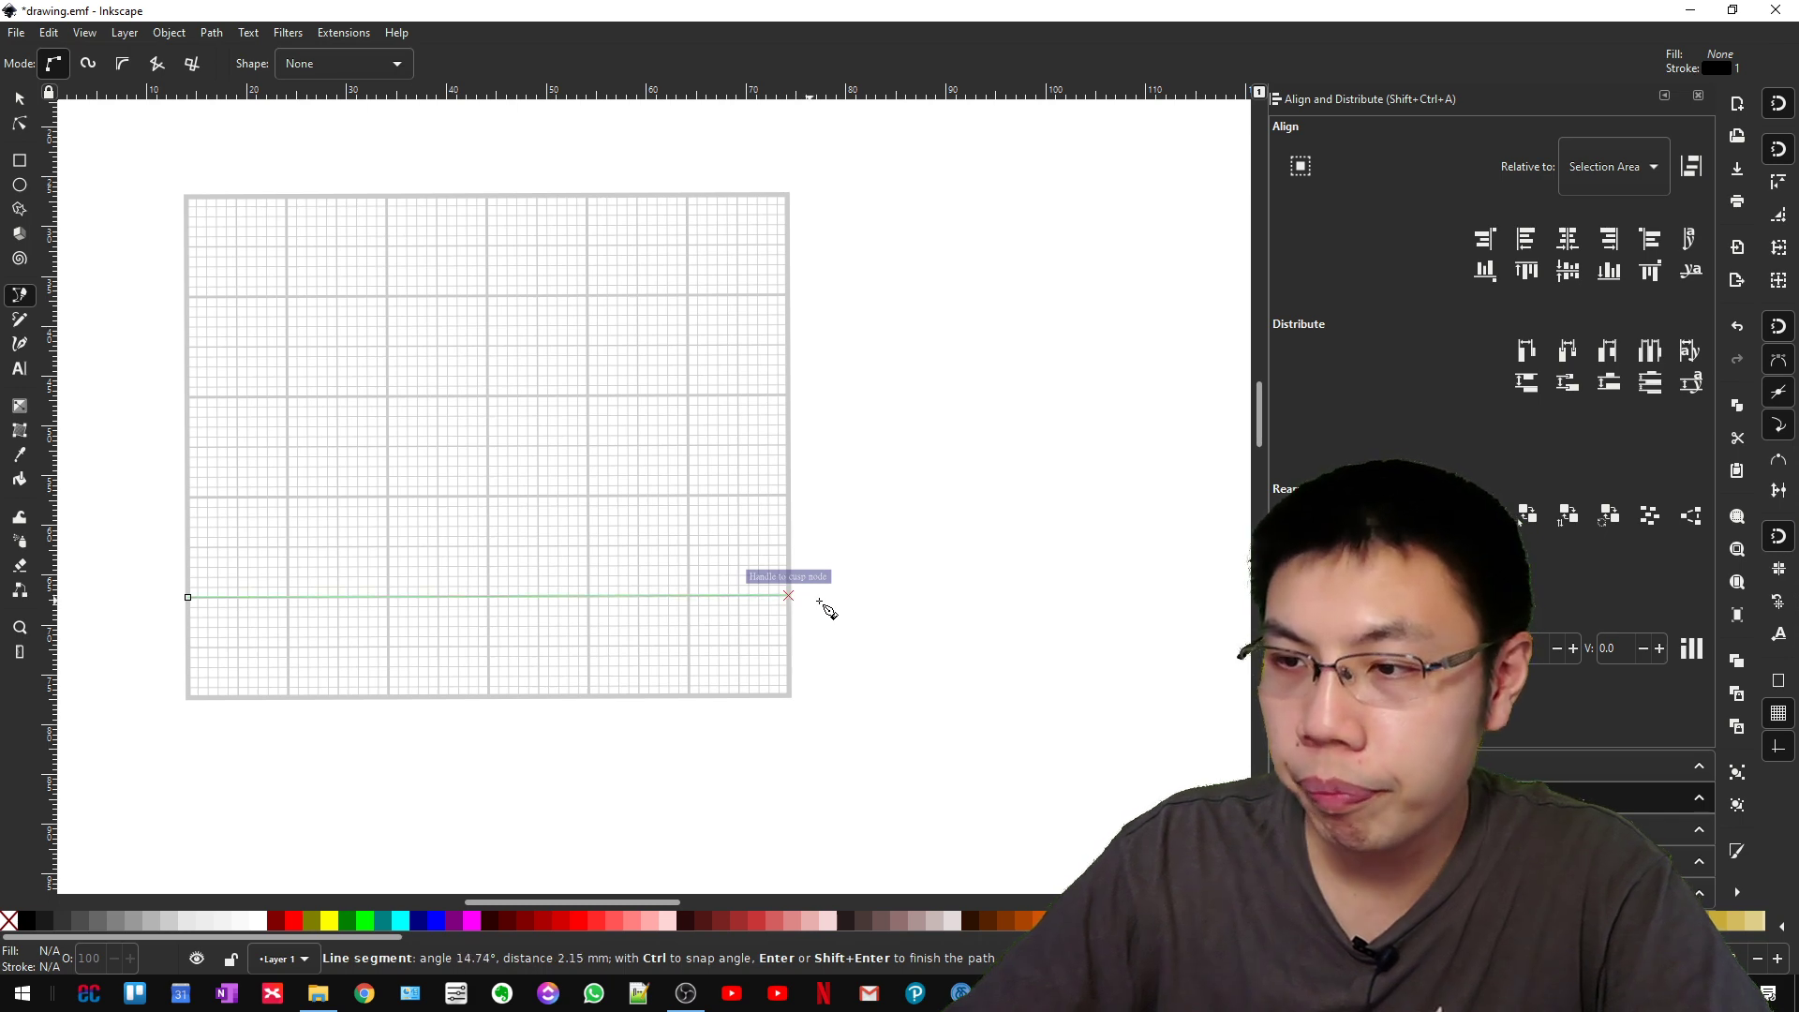
pyautogui.press('Return')
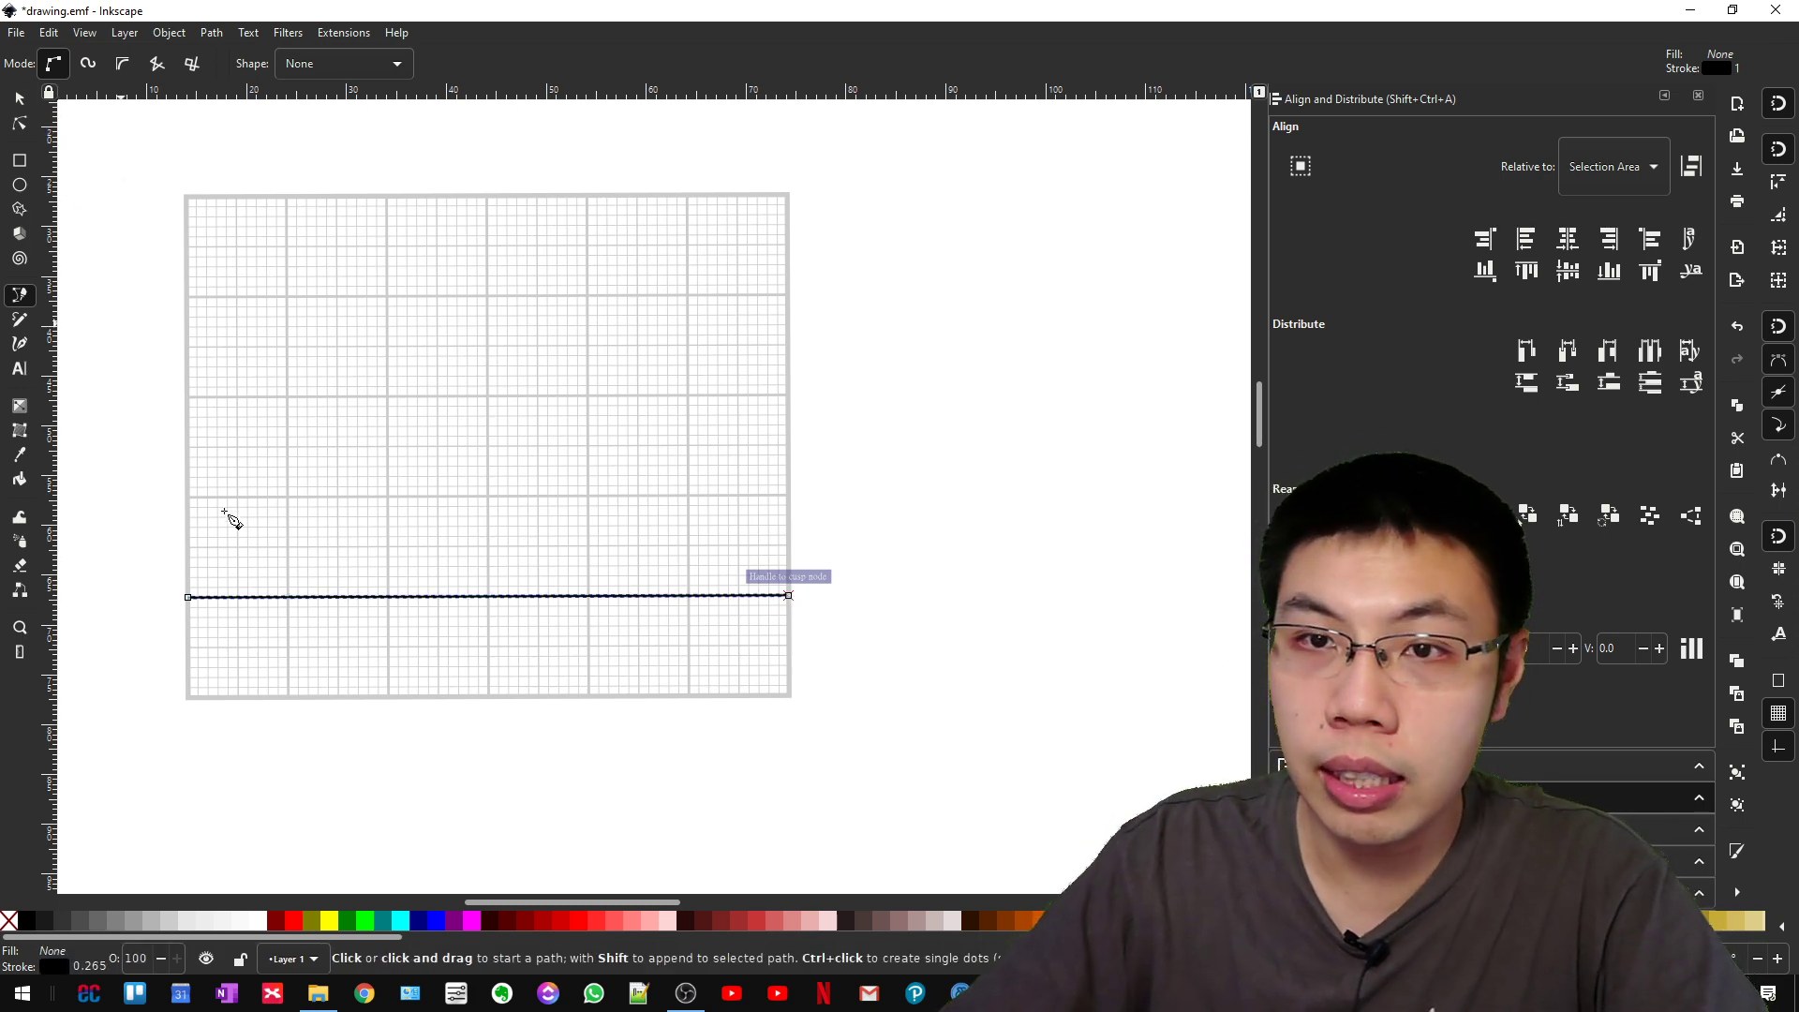
pyautogui.click(288, 697)
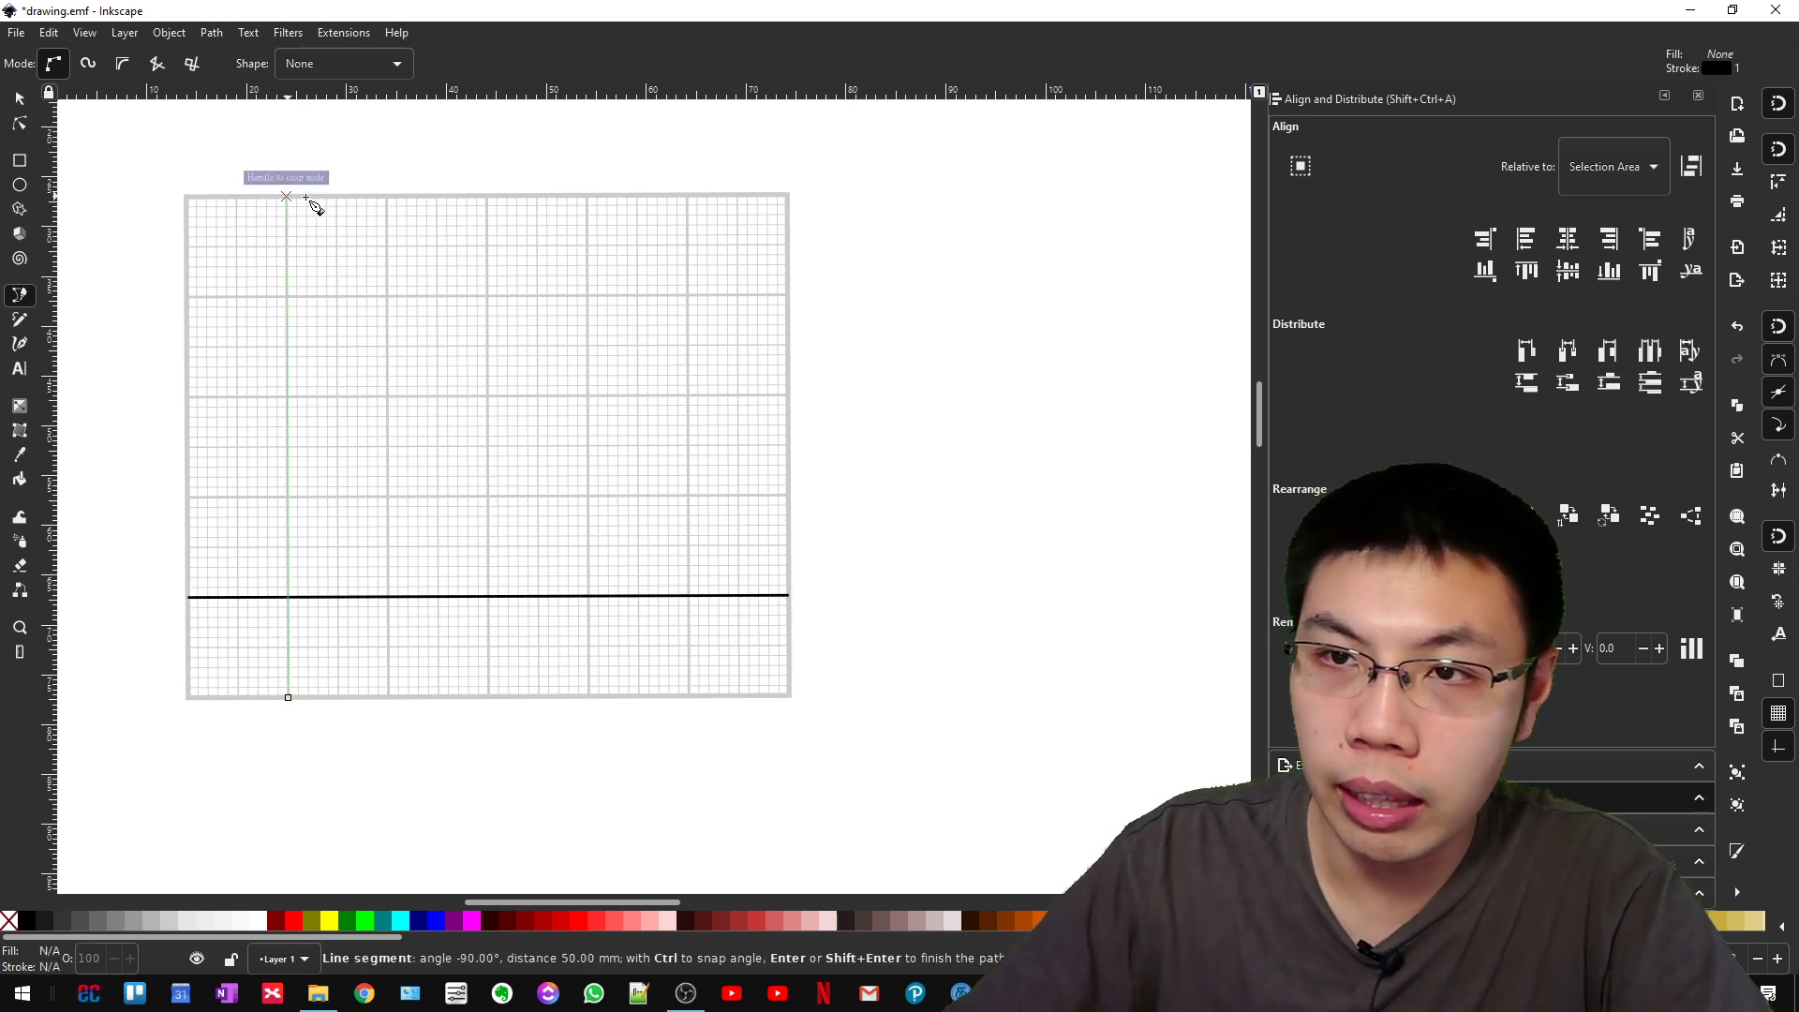
pyautogui.doubleClick(307, 199)
# Select both axis lines and give them arrowhead end markers.
pyautogui.click(19, 98)
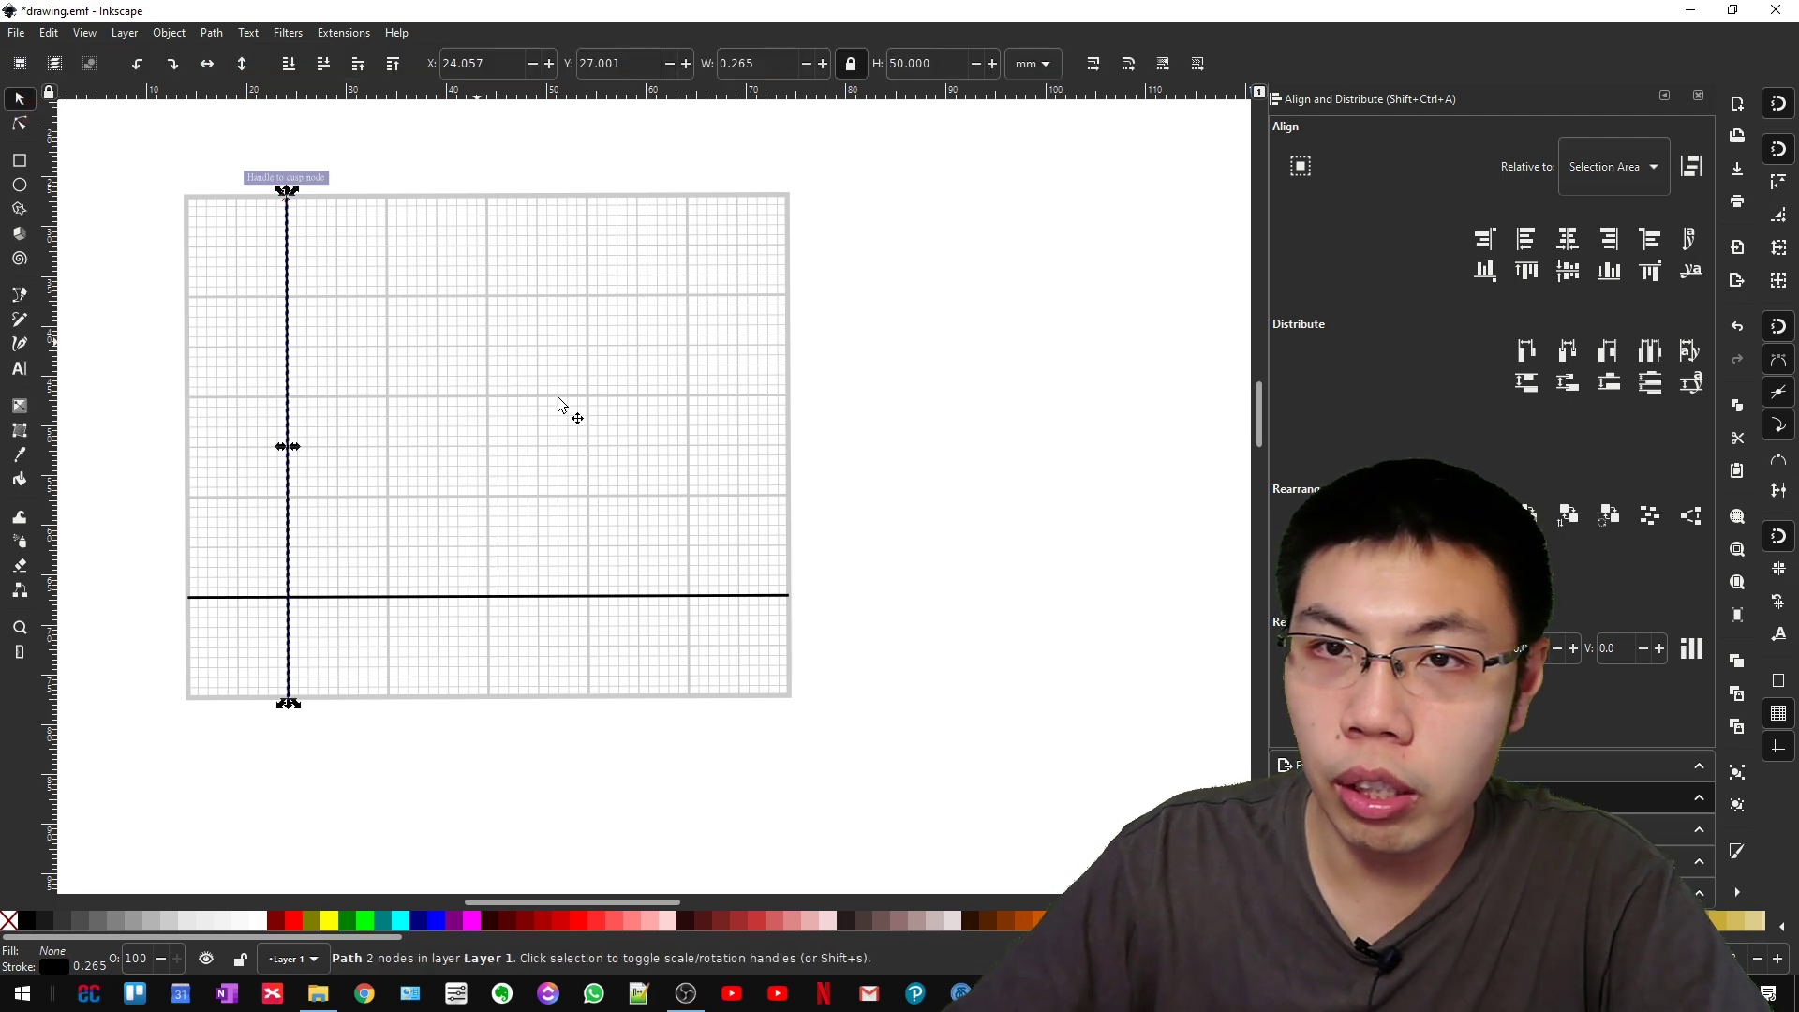
pyautogui.keyDown('shift'); pyautogui.click(676, 597); pyautogui.keyUp('shift')
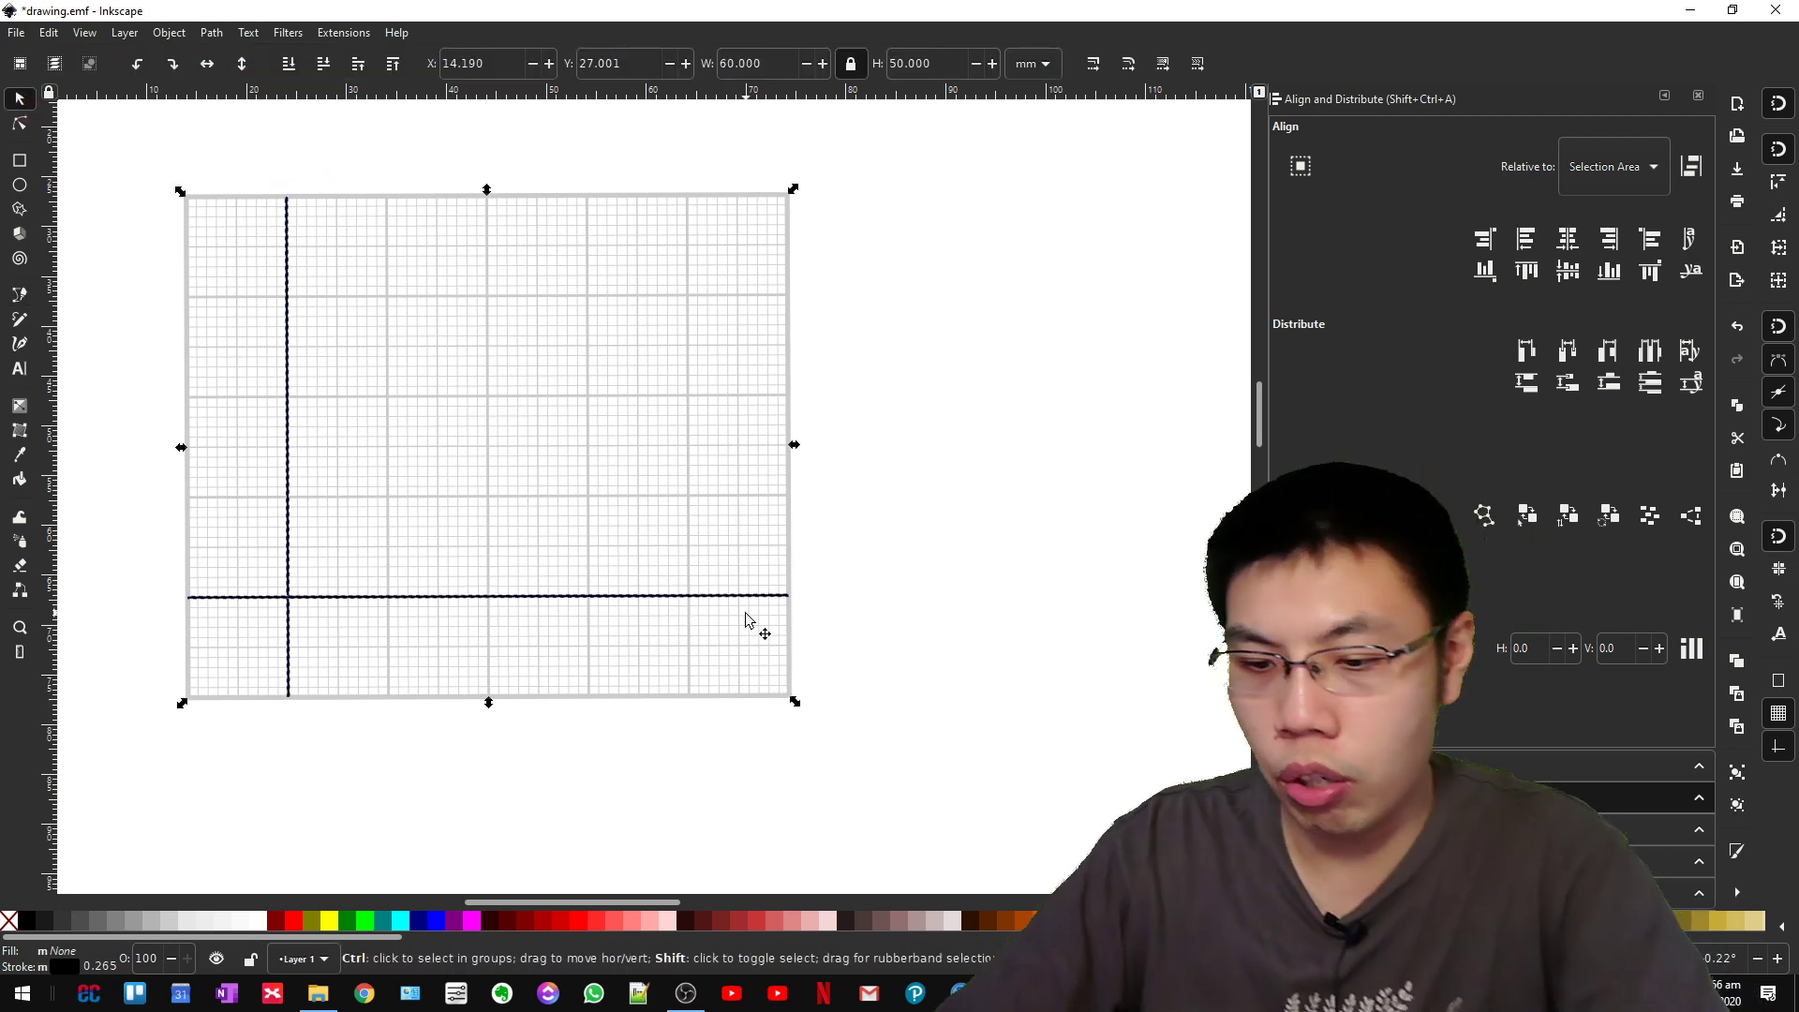
pyautogui.hotkey('ctrl', 'shift', 'f')
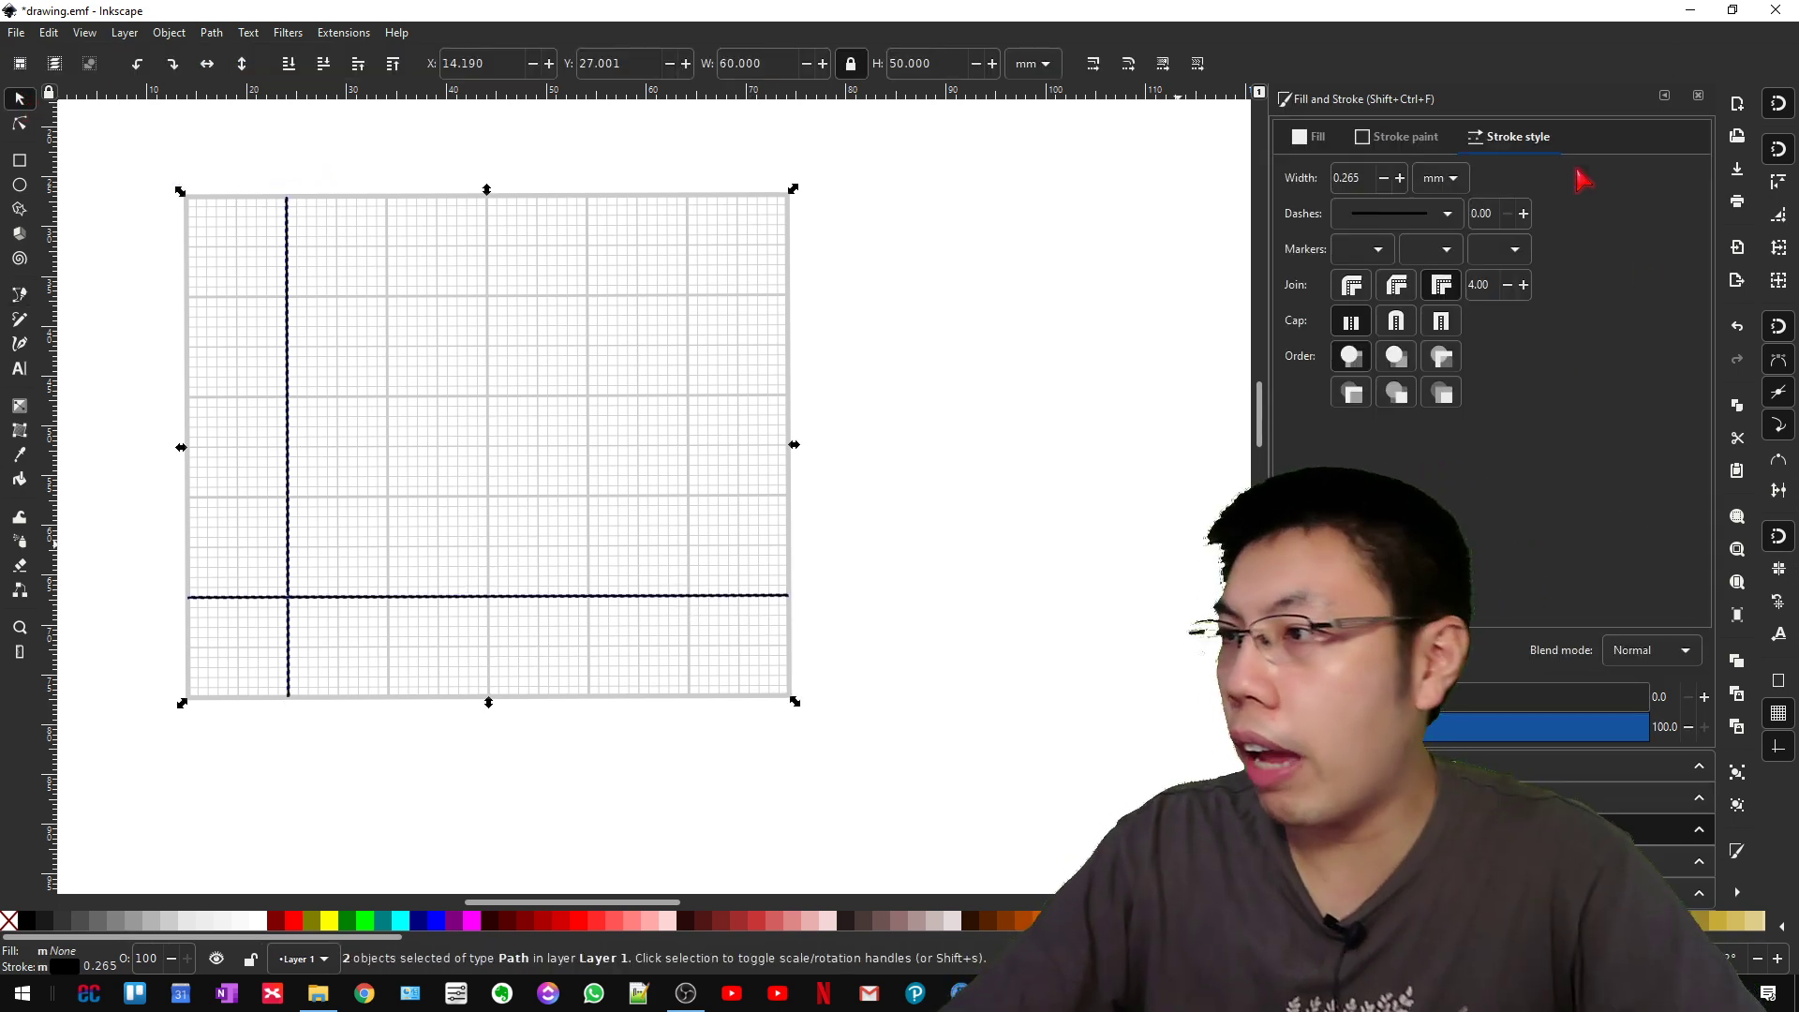
pyautogui.click(1515, 249)
pyautogui.click(1526, 316)
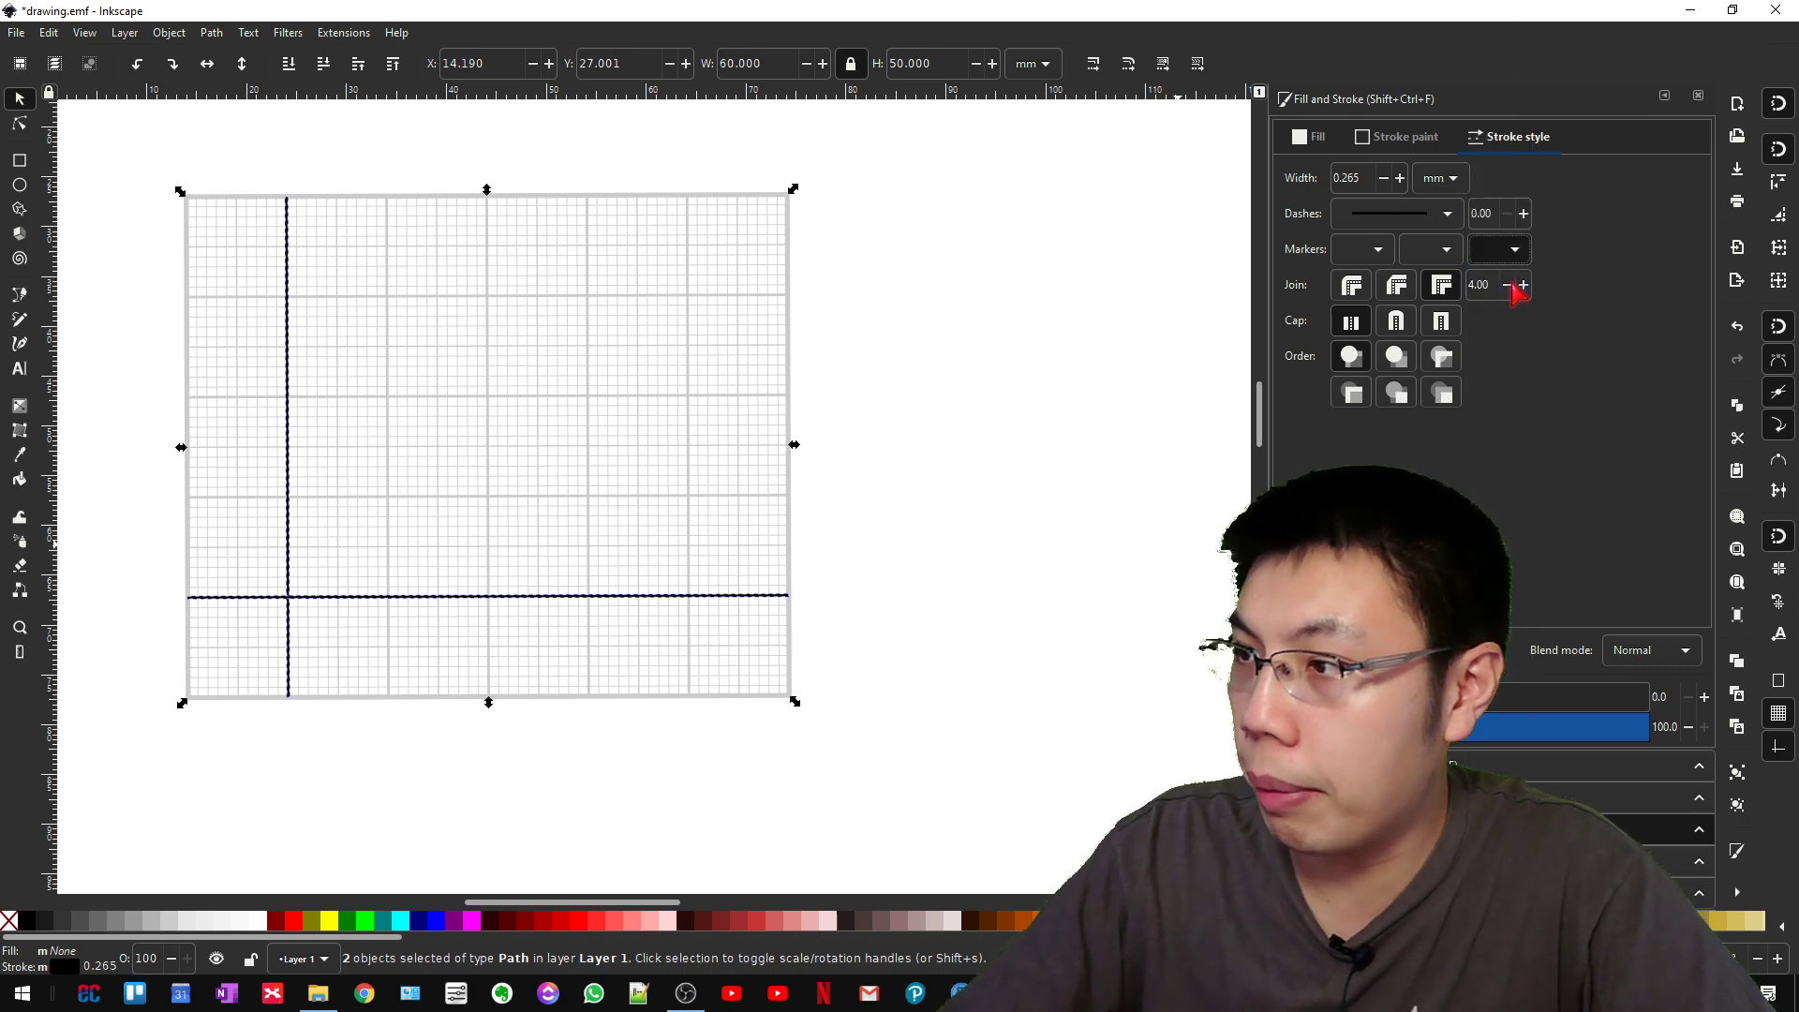
pyautogui.click(979, 449)
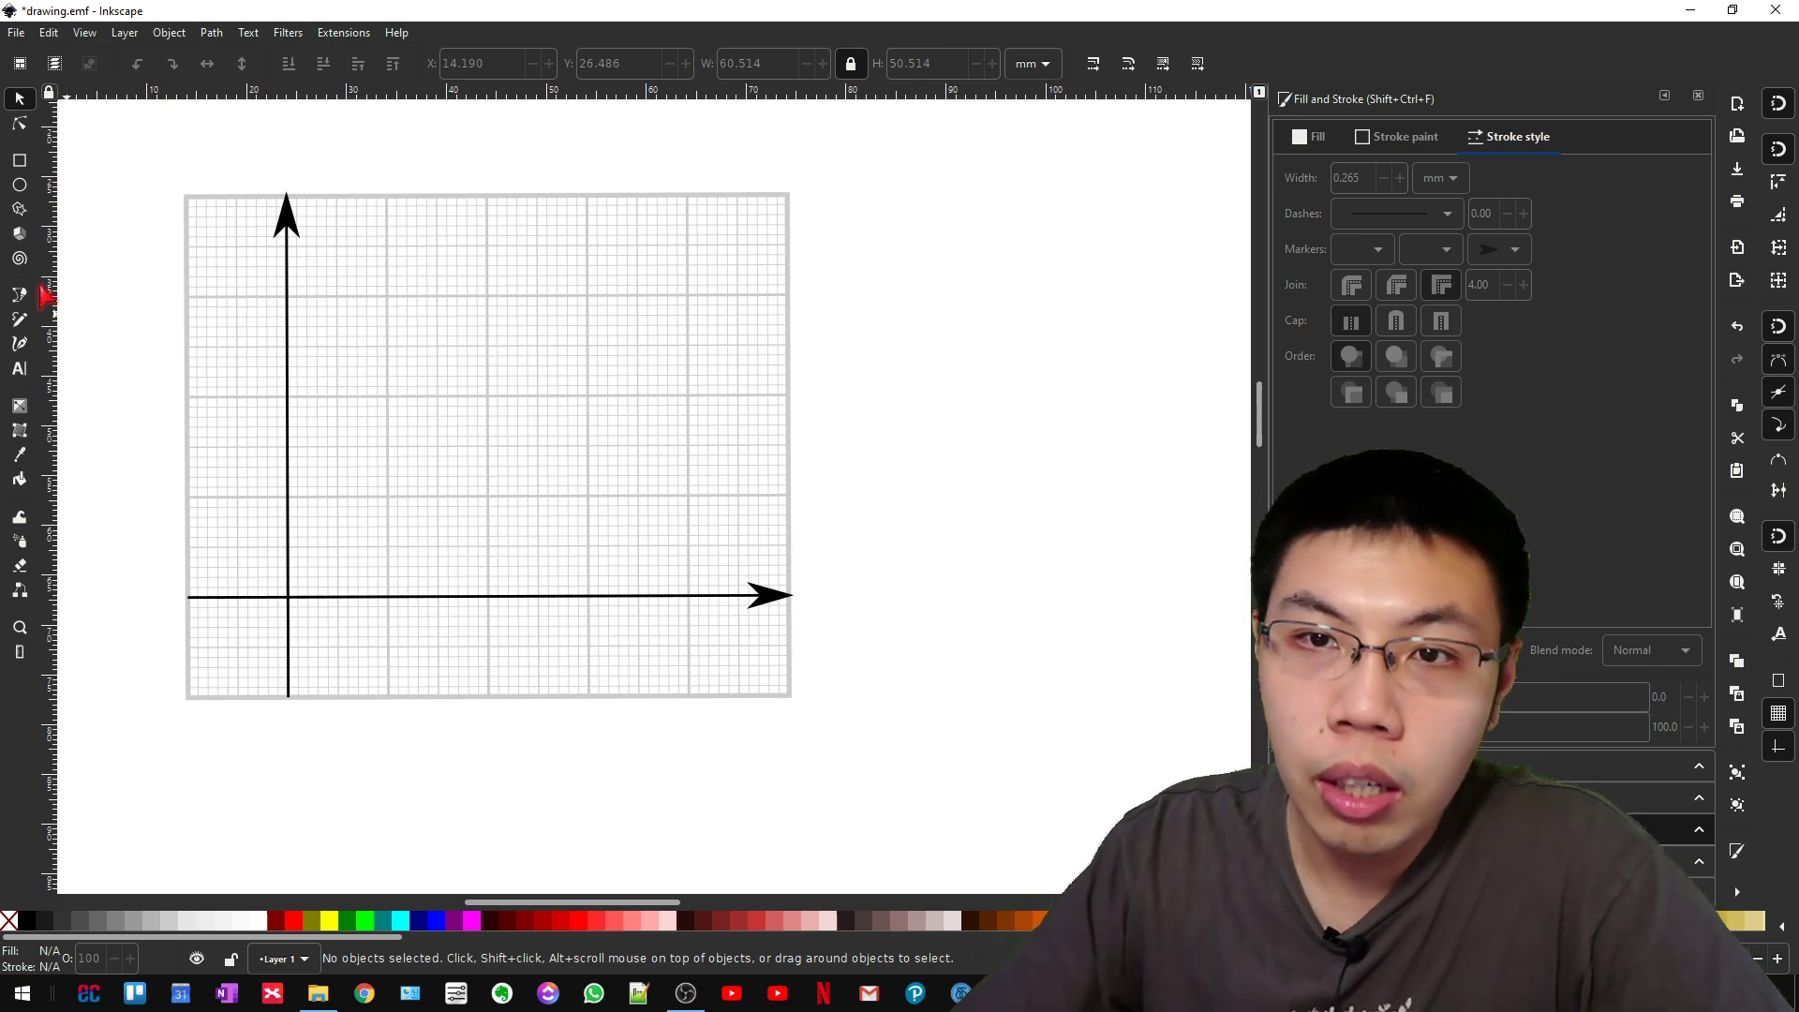
# Draw a closed four-node shape about 25 mm wide and 32 mm tall, with its base on the horizontal axis starting at the origin.
pyautogui.press('b')
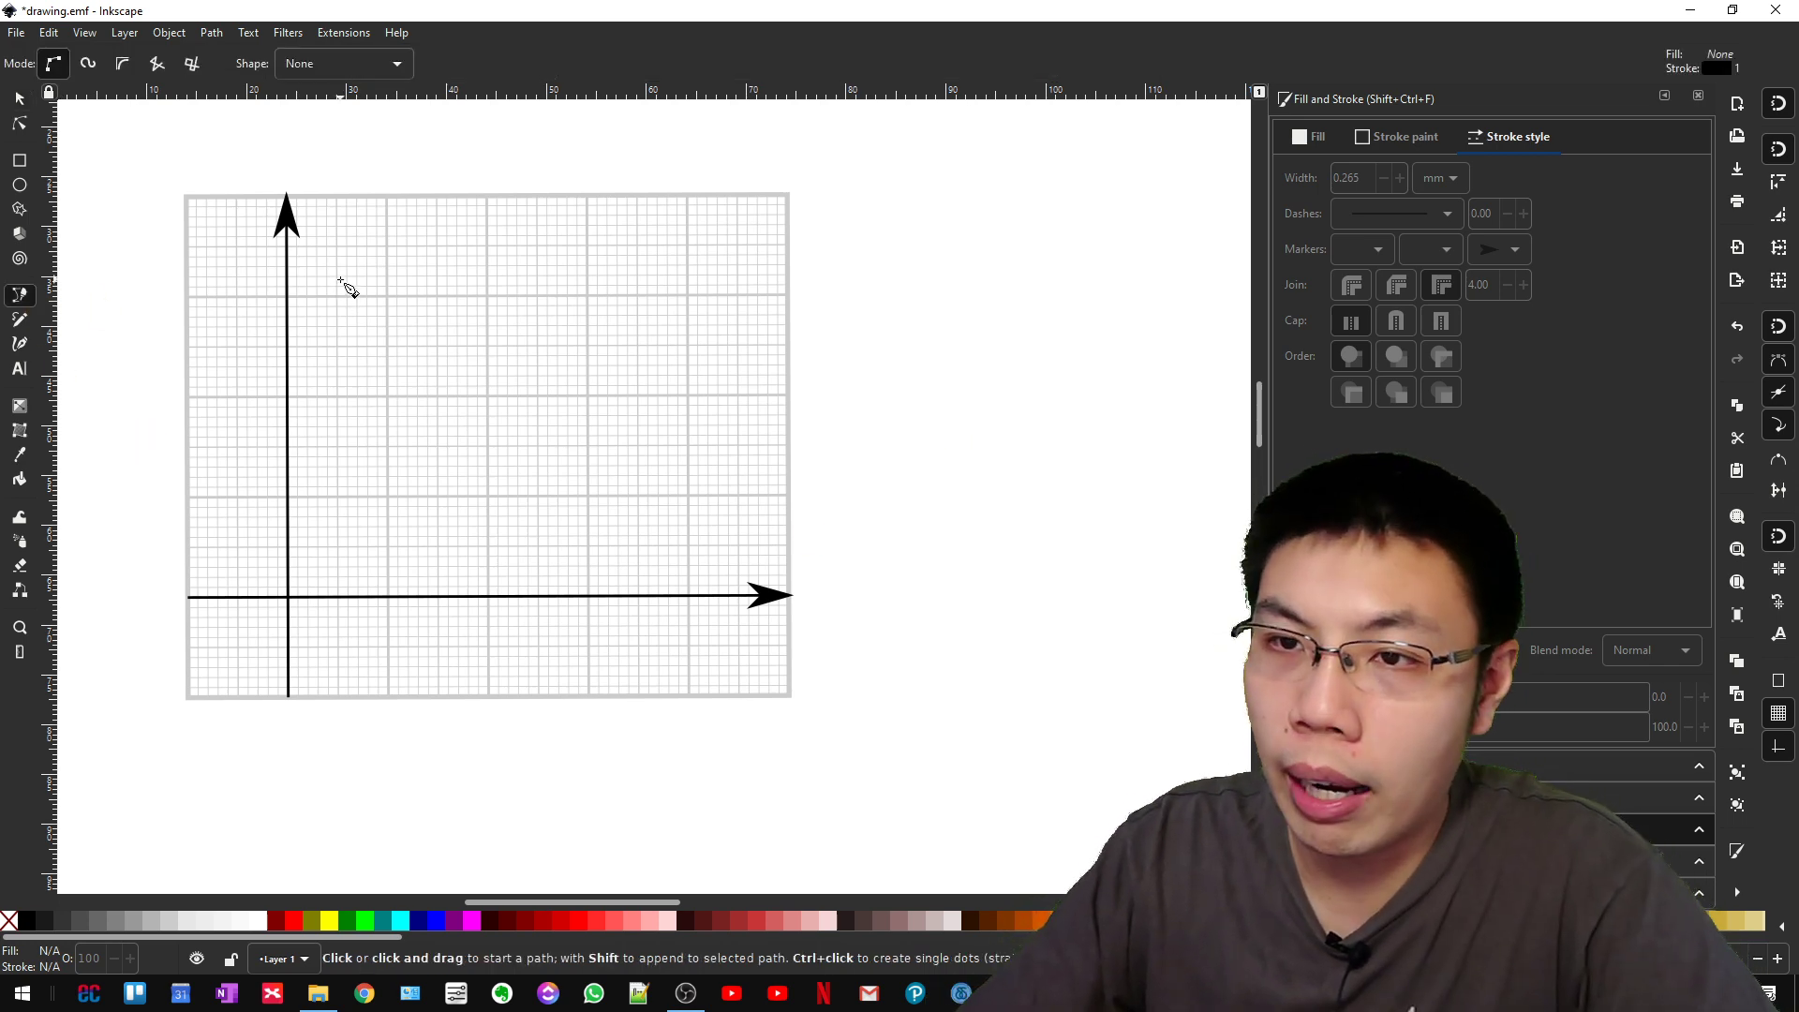
pyautogui.click(336, 276)
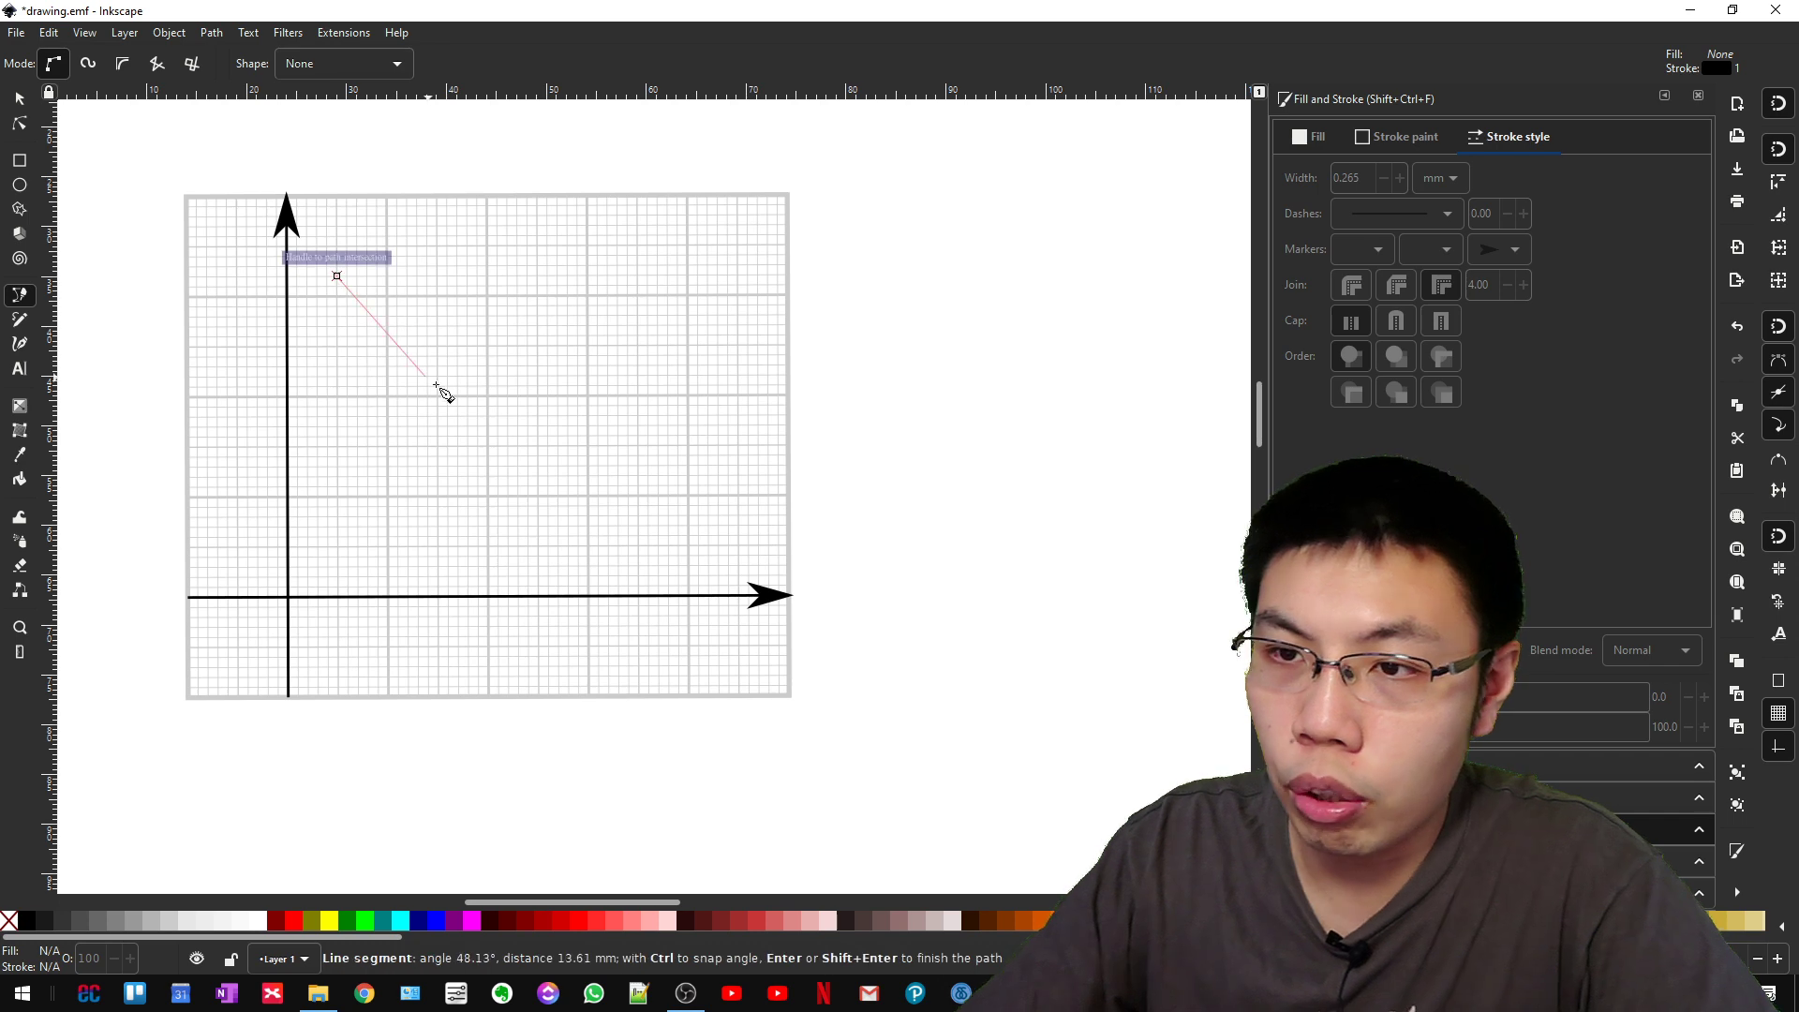
pyautogui.click(507, 446)
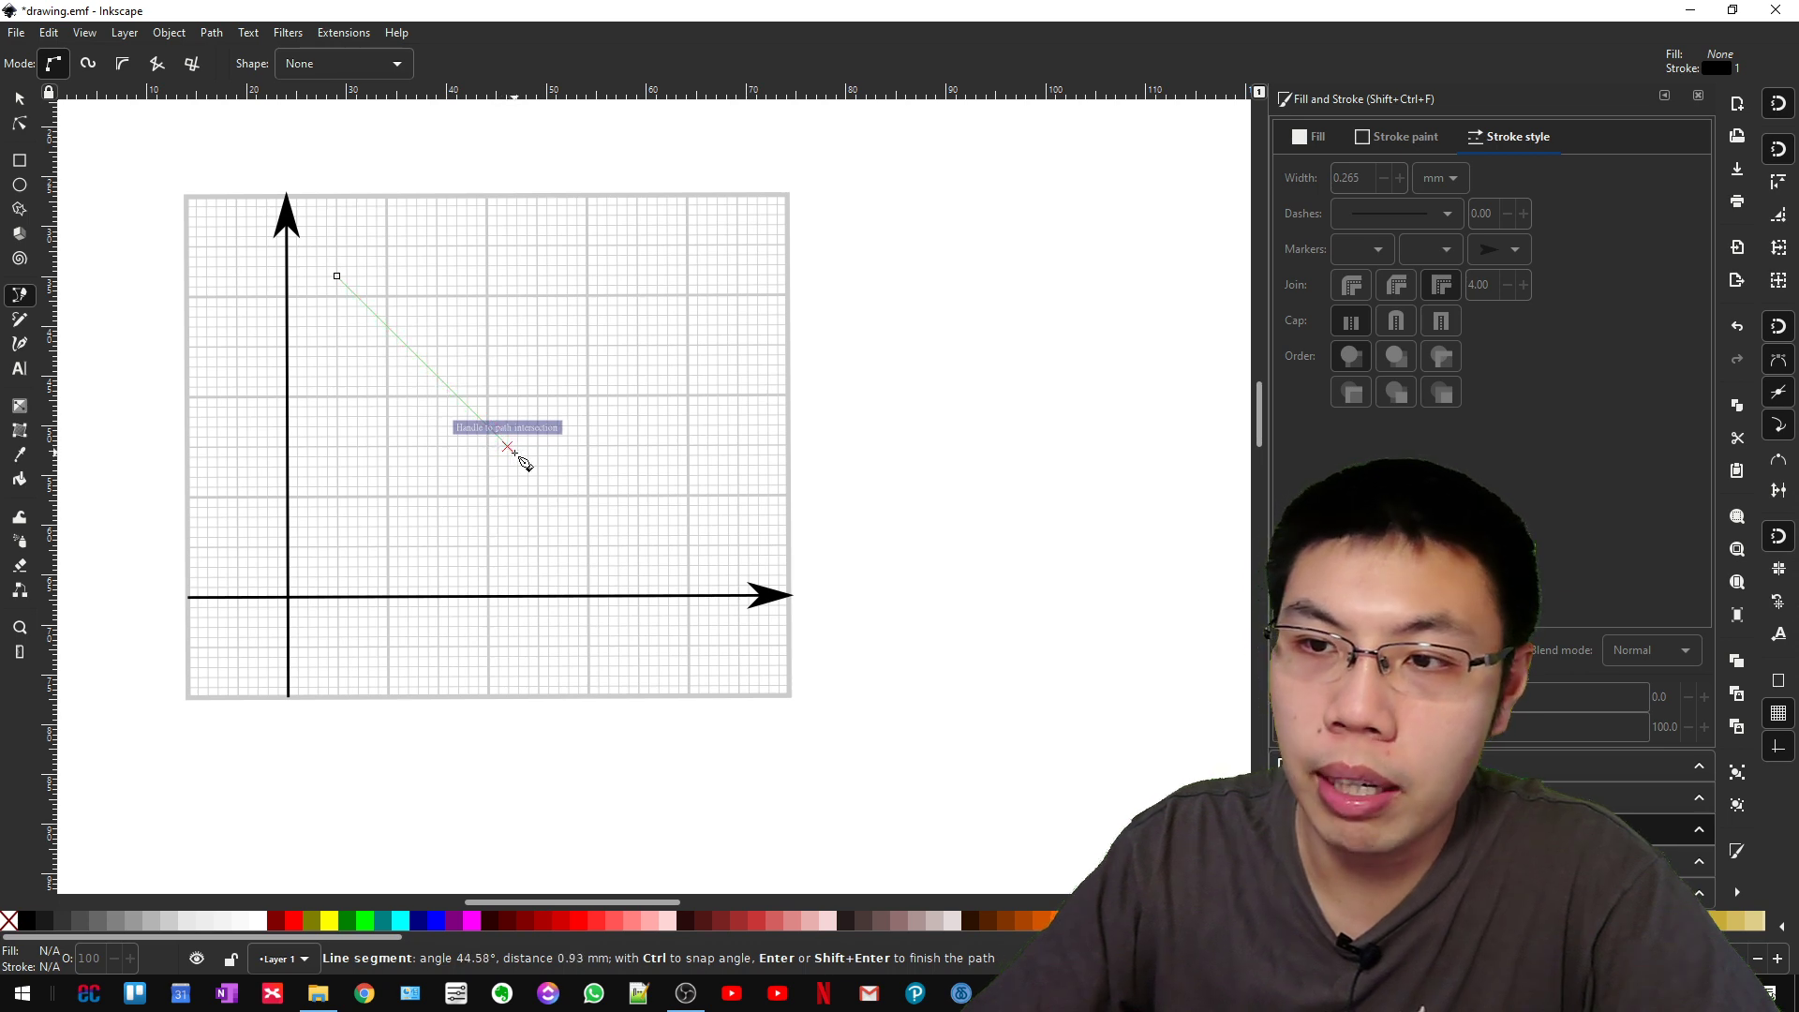
pyautogui.click(541, 598)
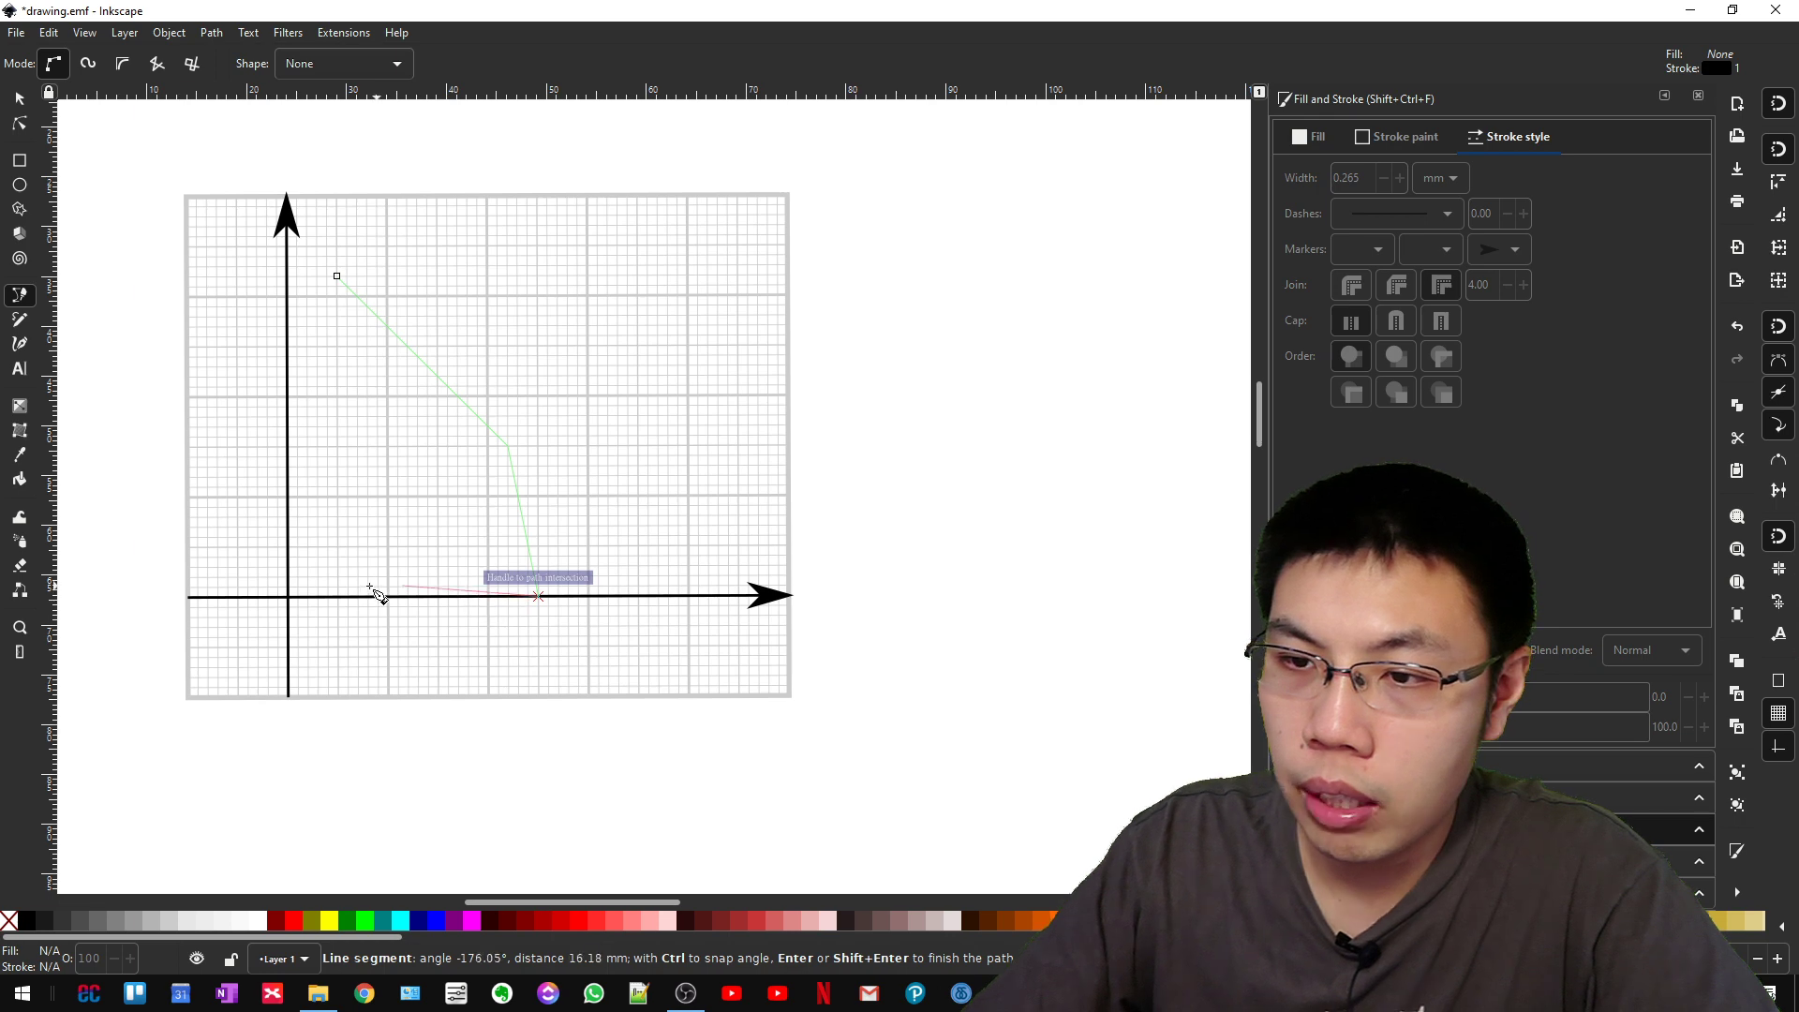
pyautogui.click(287, 596)
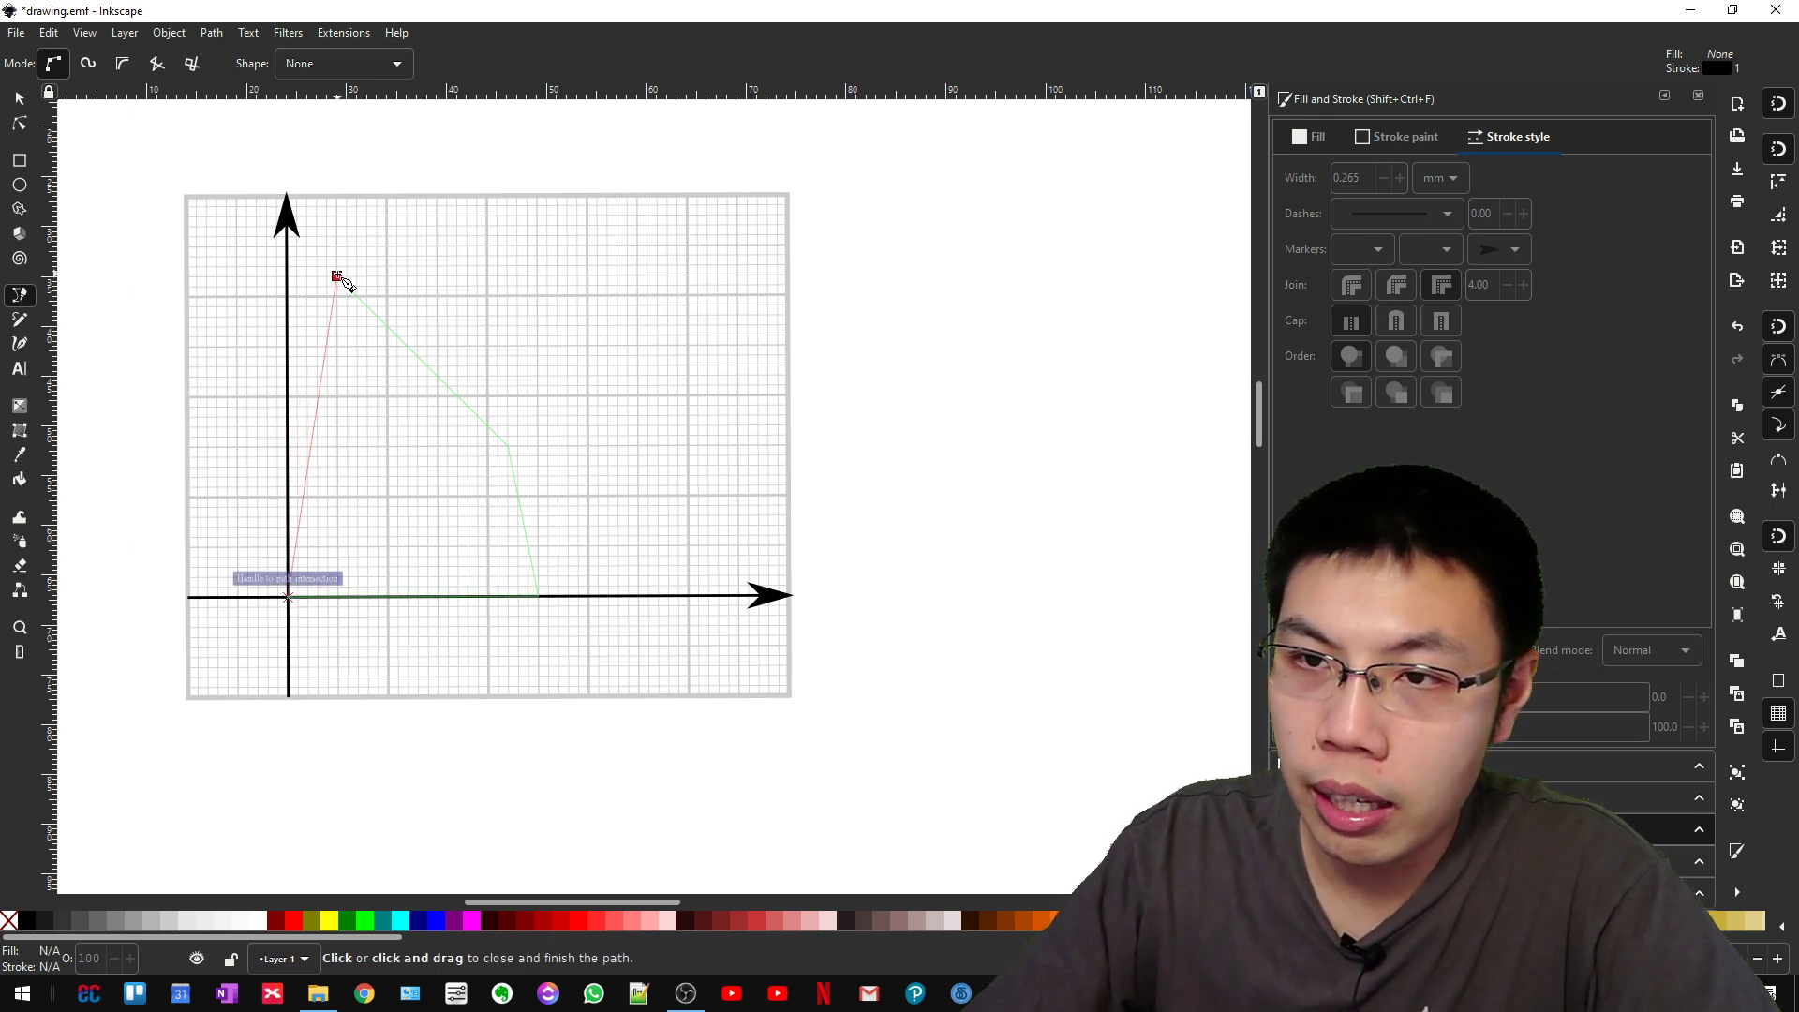
pyautogui.click(337, 278)
# Fill the four-sided shape with yellow and lower its opacity to 22.8%.
pyautogui.click(21, 99)
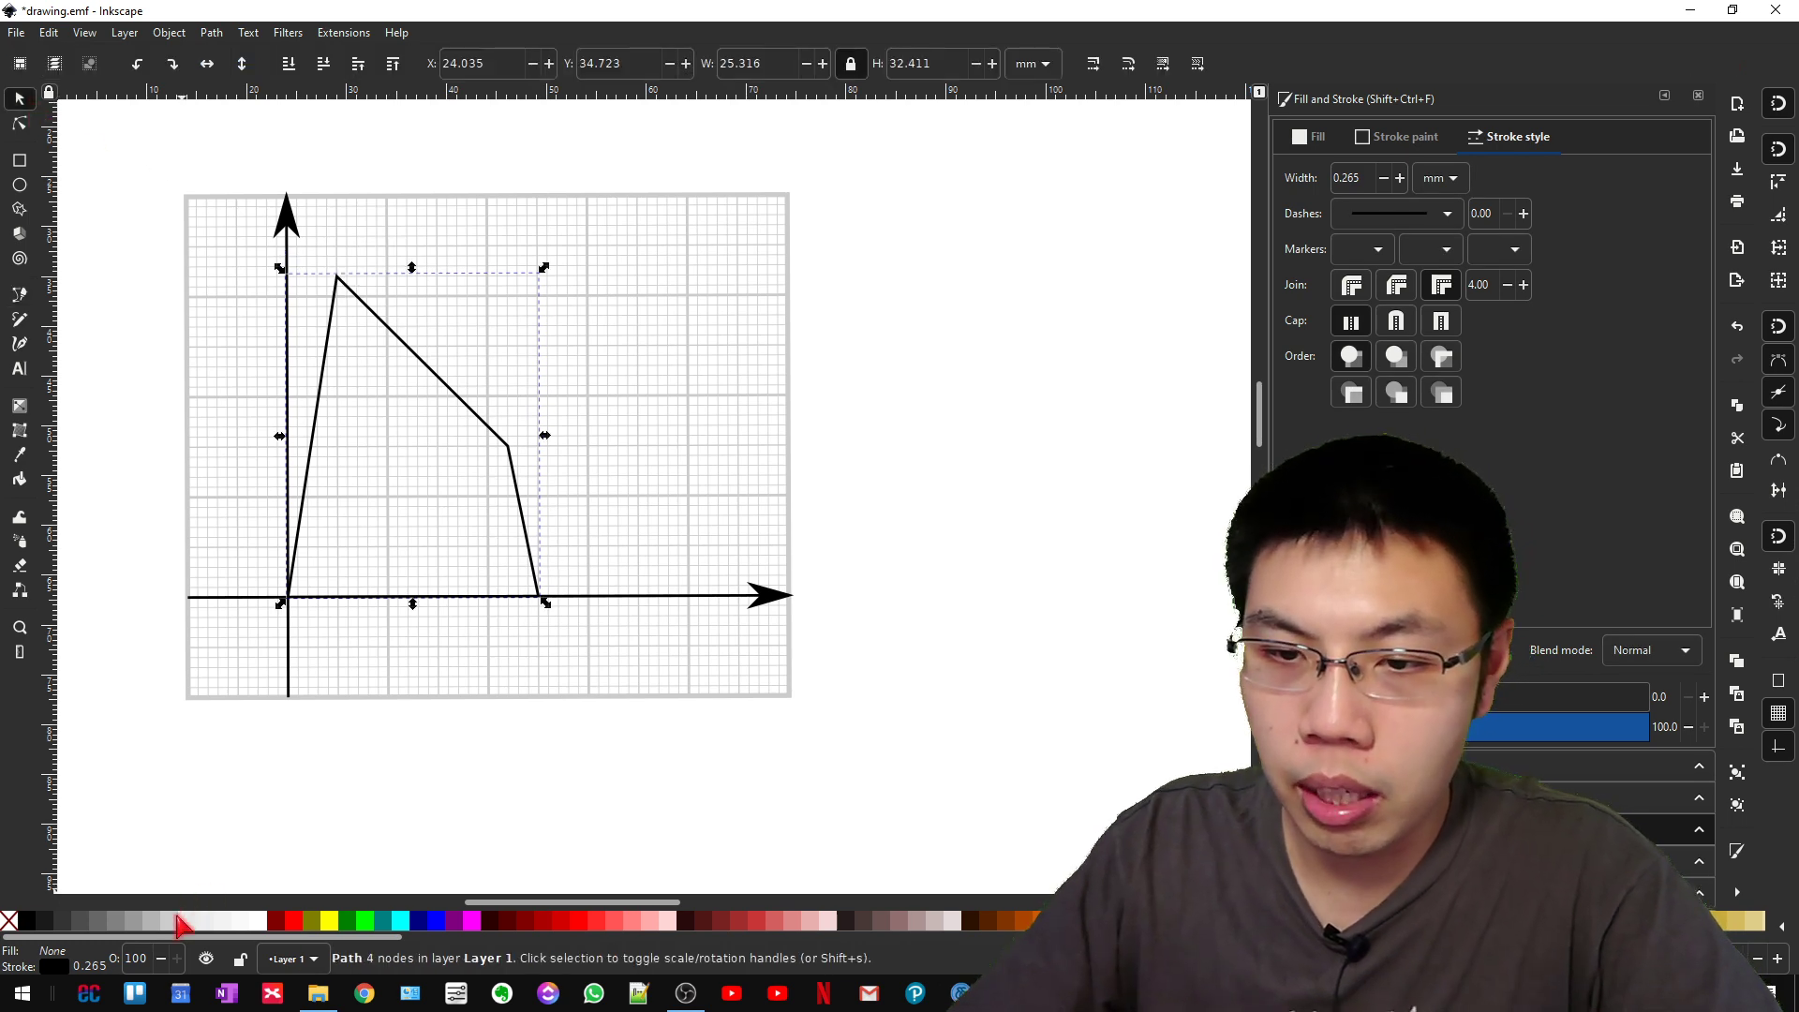
pyautogui.click(328, 922)
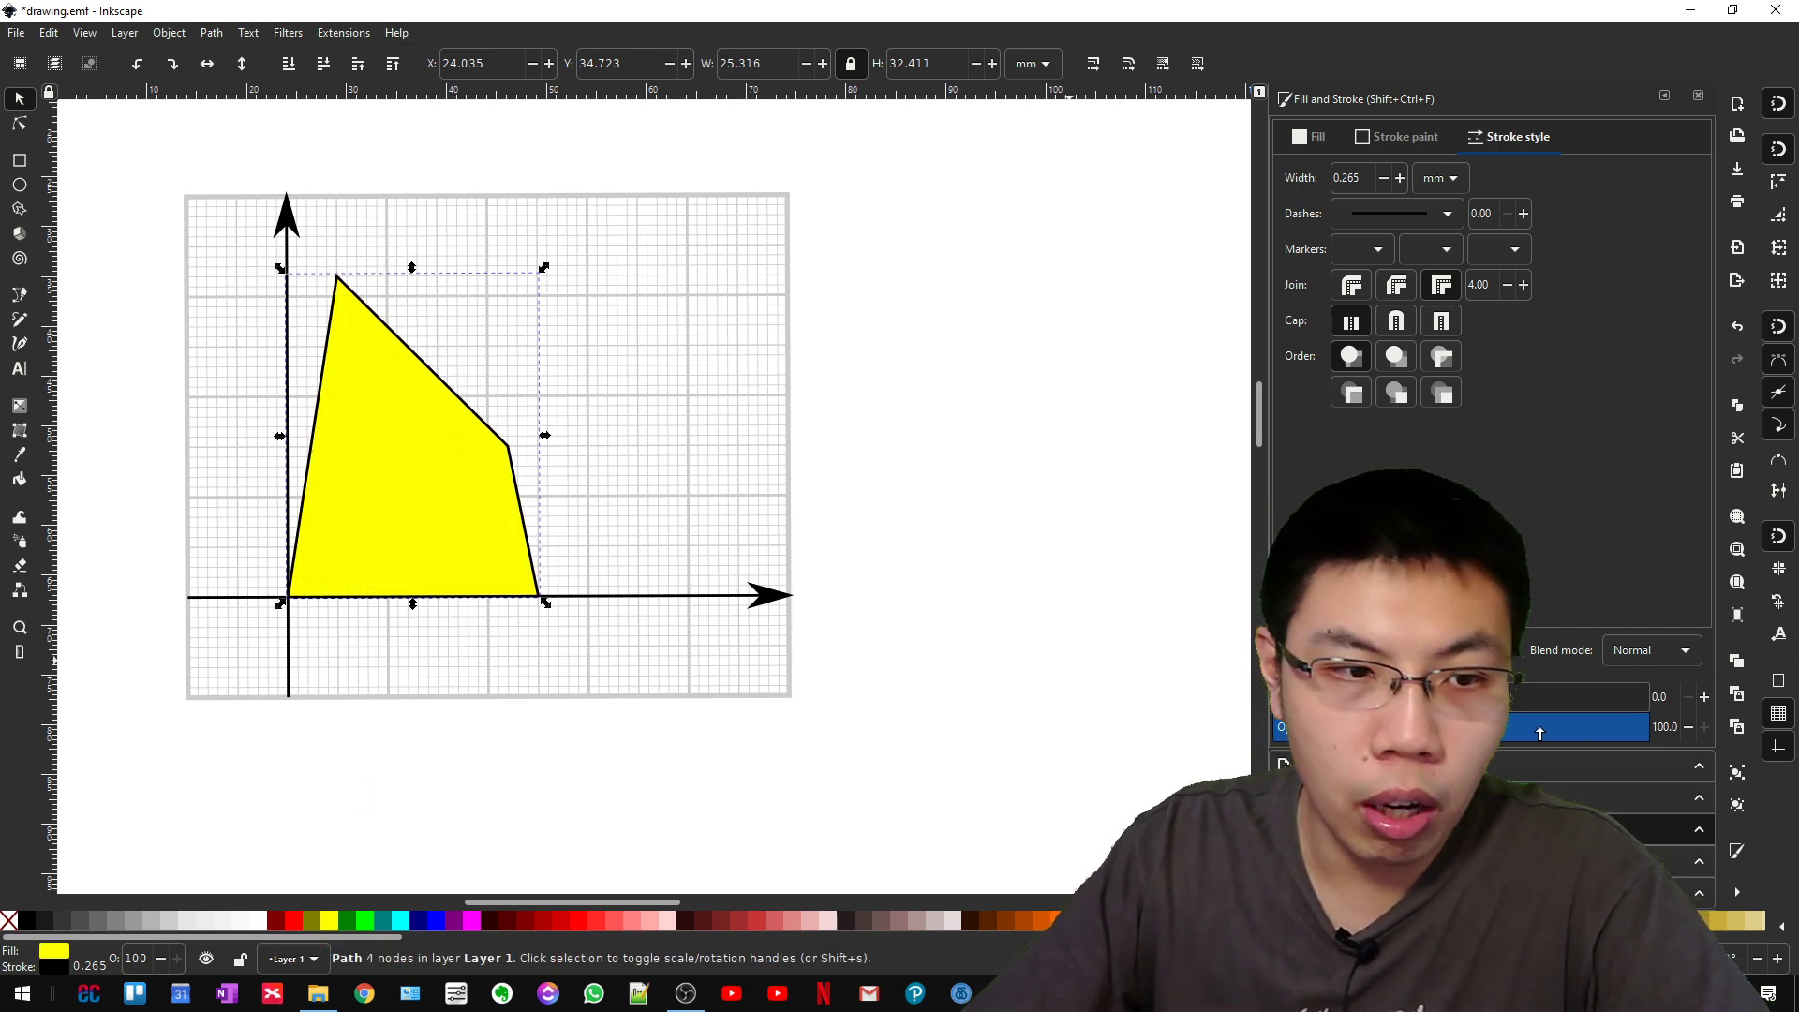
pyautogui.click(1349, 726)
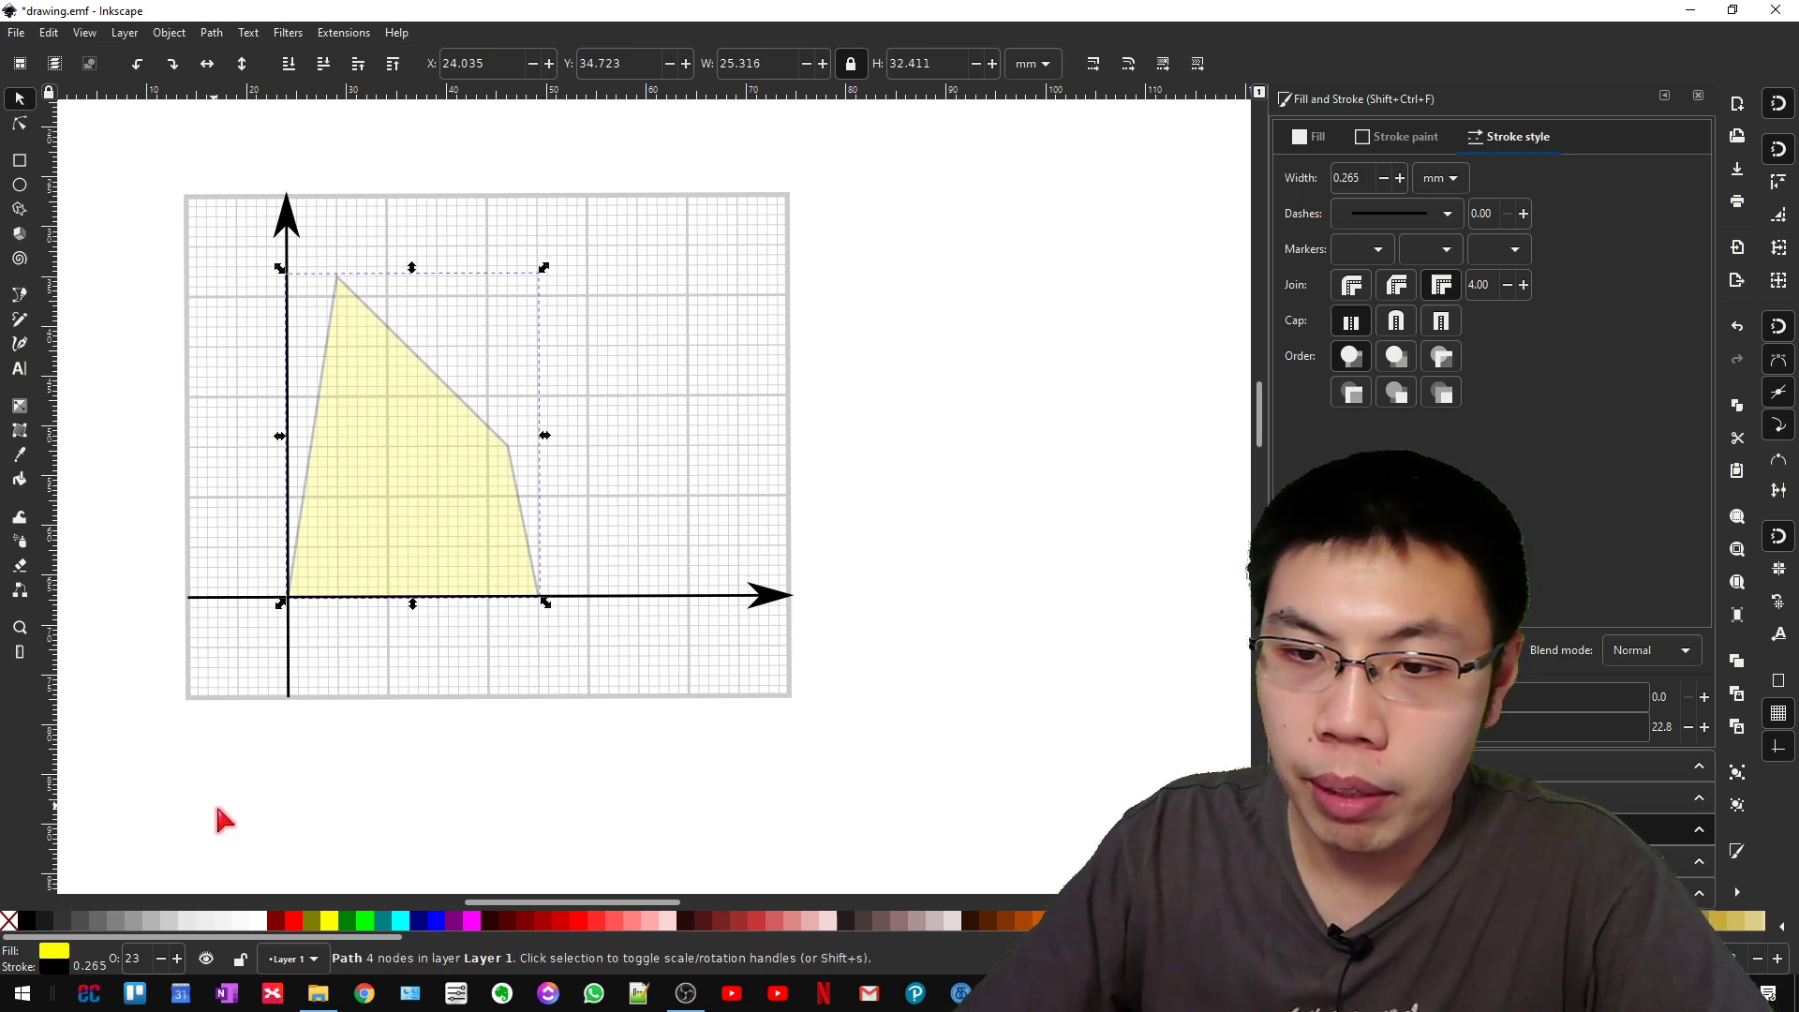
# Duplicate the yellow shape in place, set the copy's opacity to 100% and remove its fill so it serves as a solid outline.
pyautogui.click(385, 442)
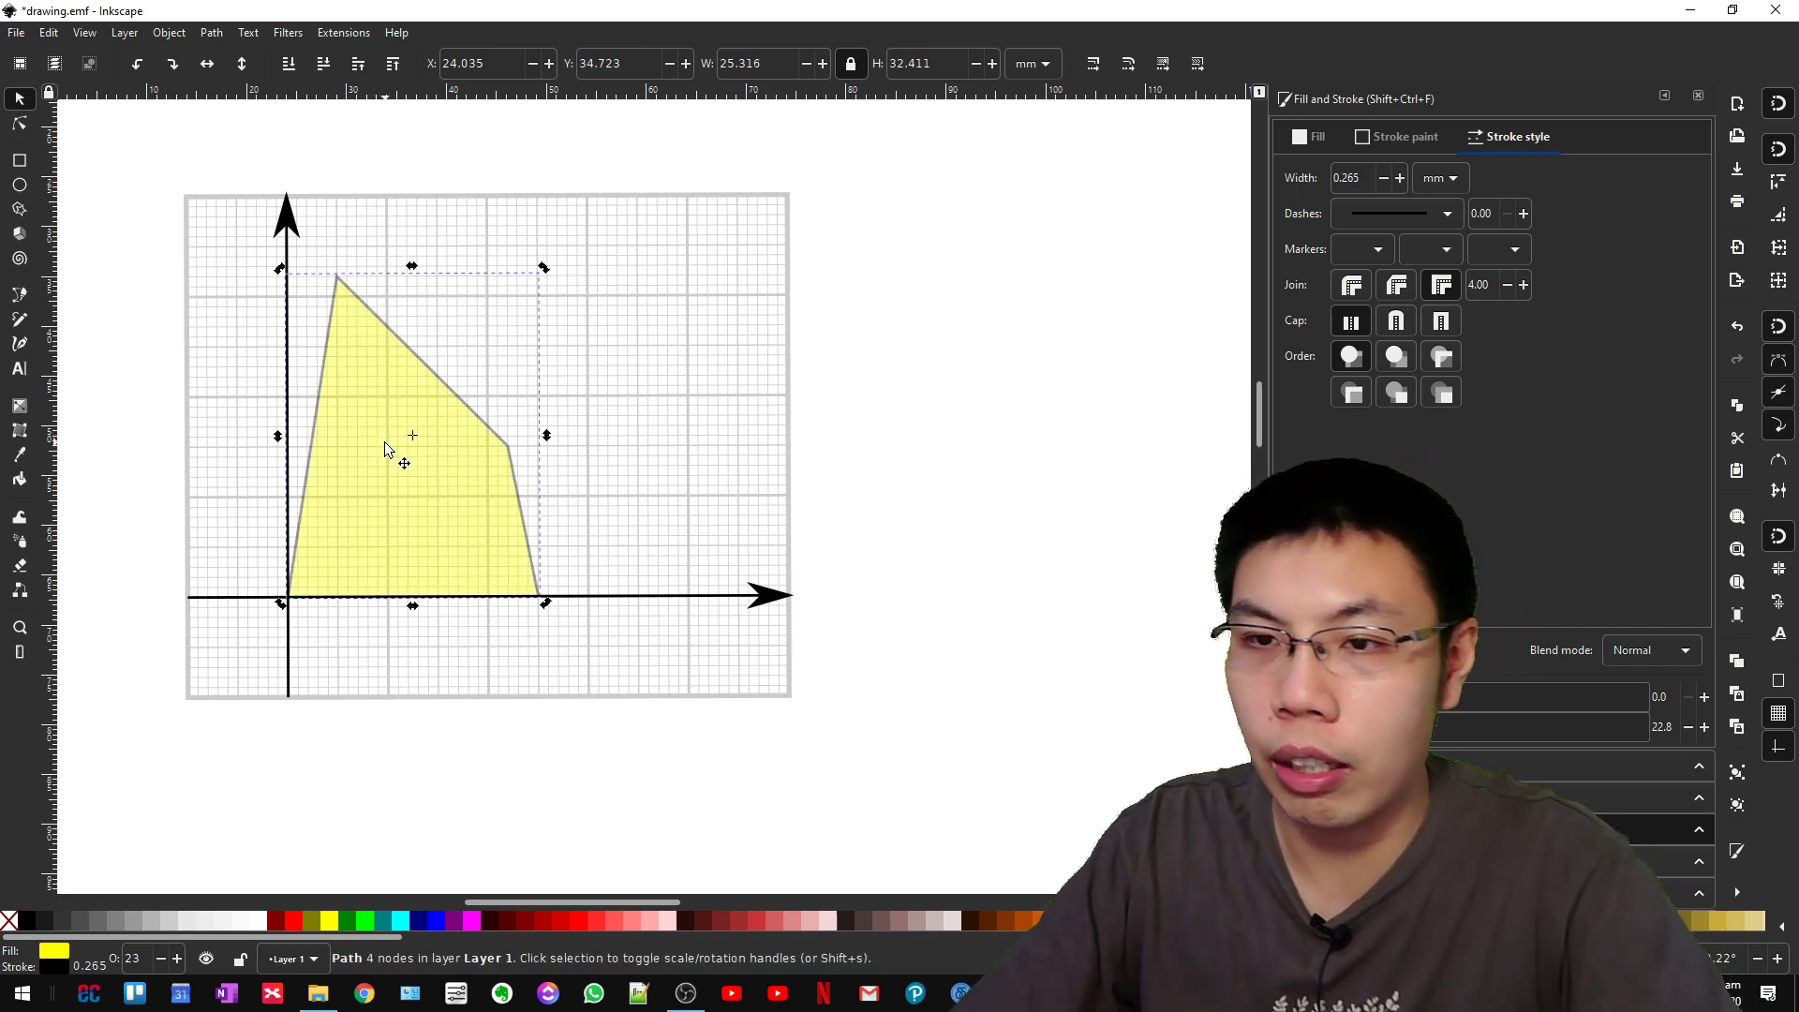
pyautogui.moveTo(1358, 727); pyautogui.dragTo(1687, 736)
pyautogui.click(1308, 137)
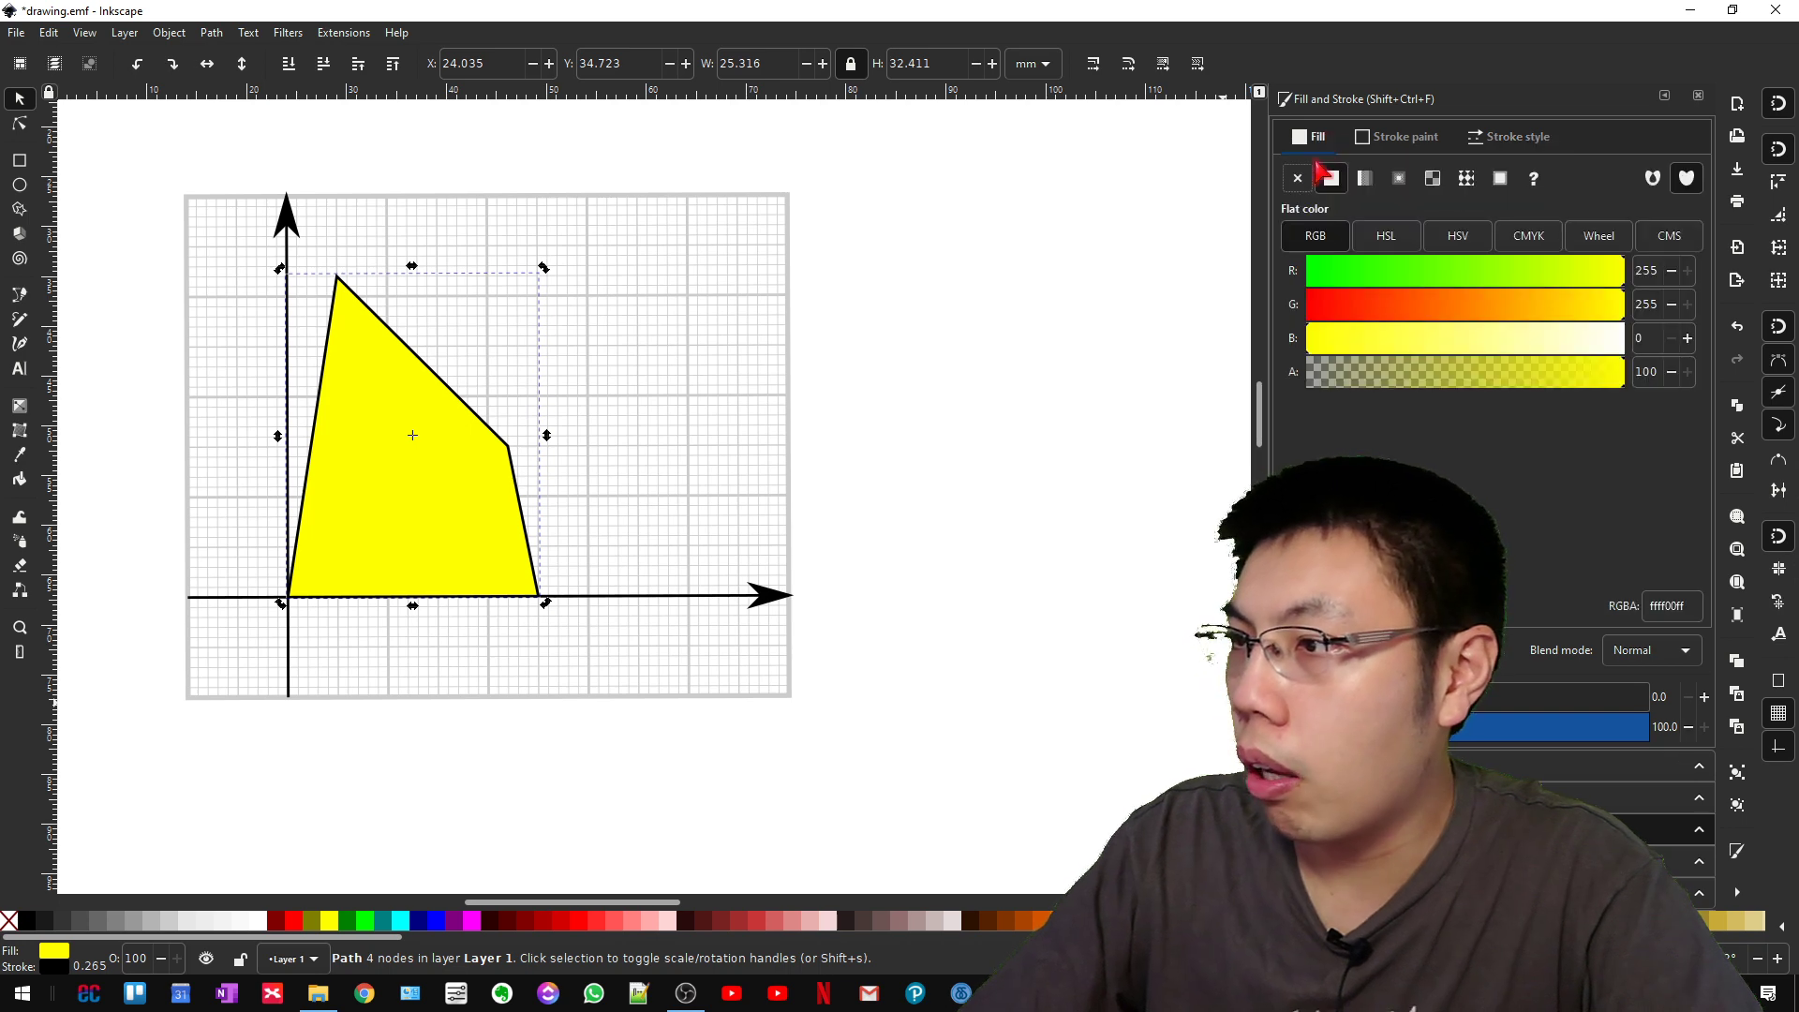
pyautogui.click(1298, 179)
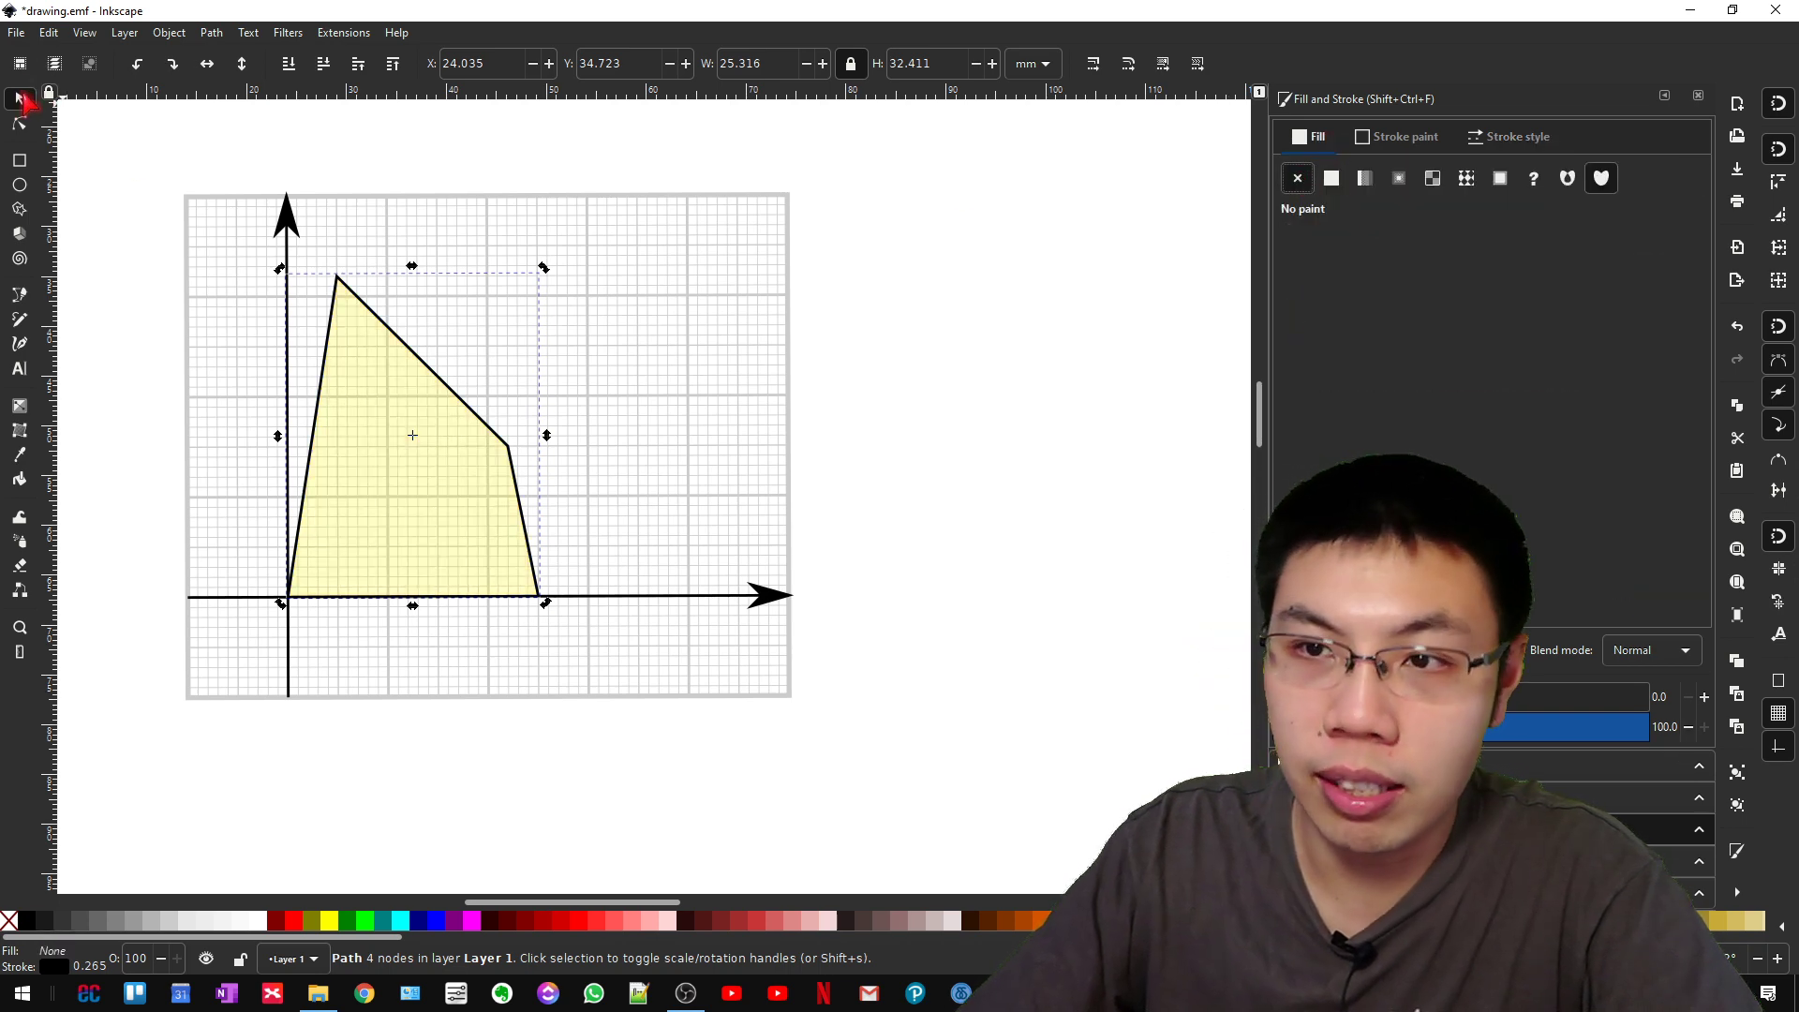
pyautogui.click(944, 390)
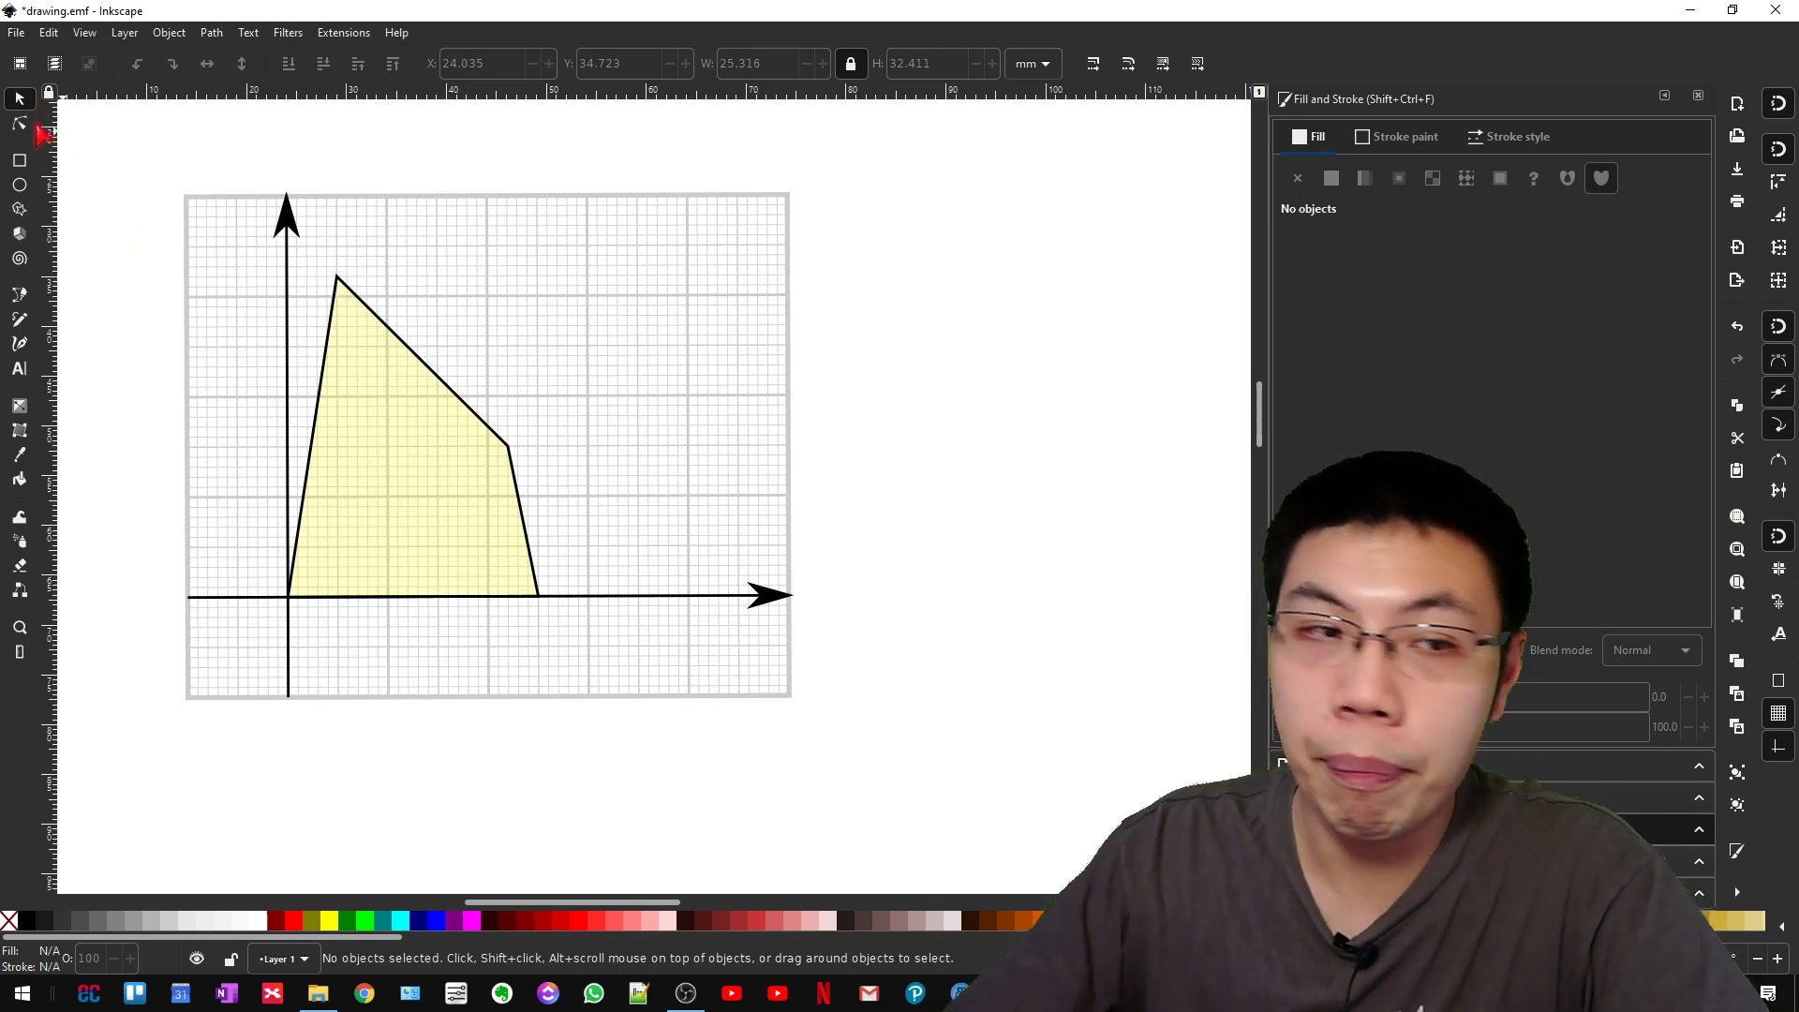
# Open the settings of the Cartesian Grid render extension and place the dialog clear of the drawn graph.
pyautogui.click(342, 31)
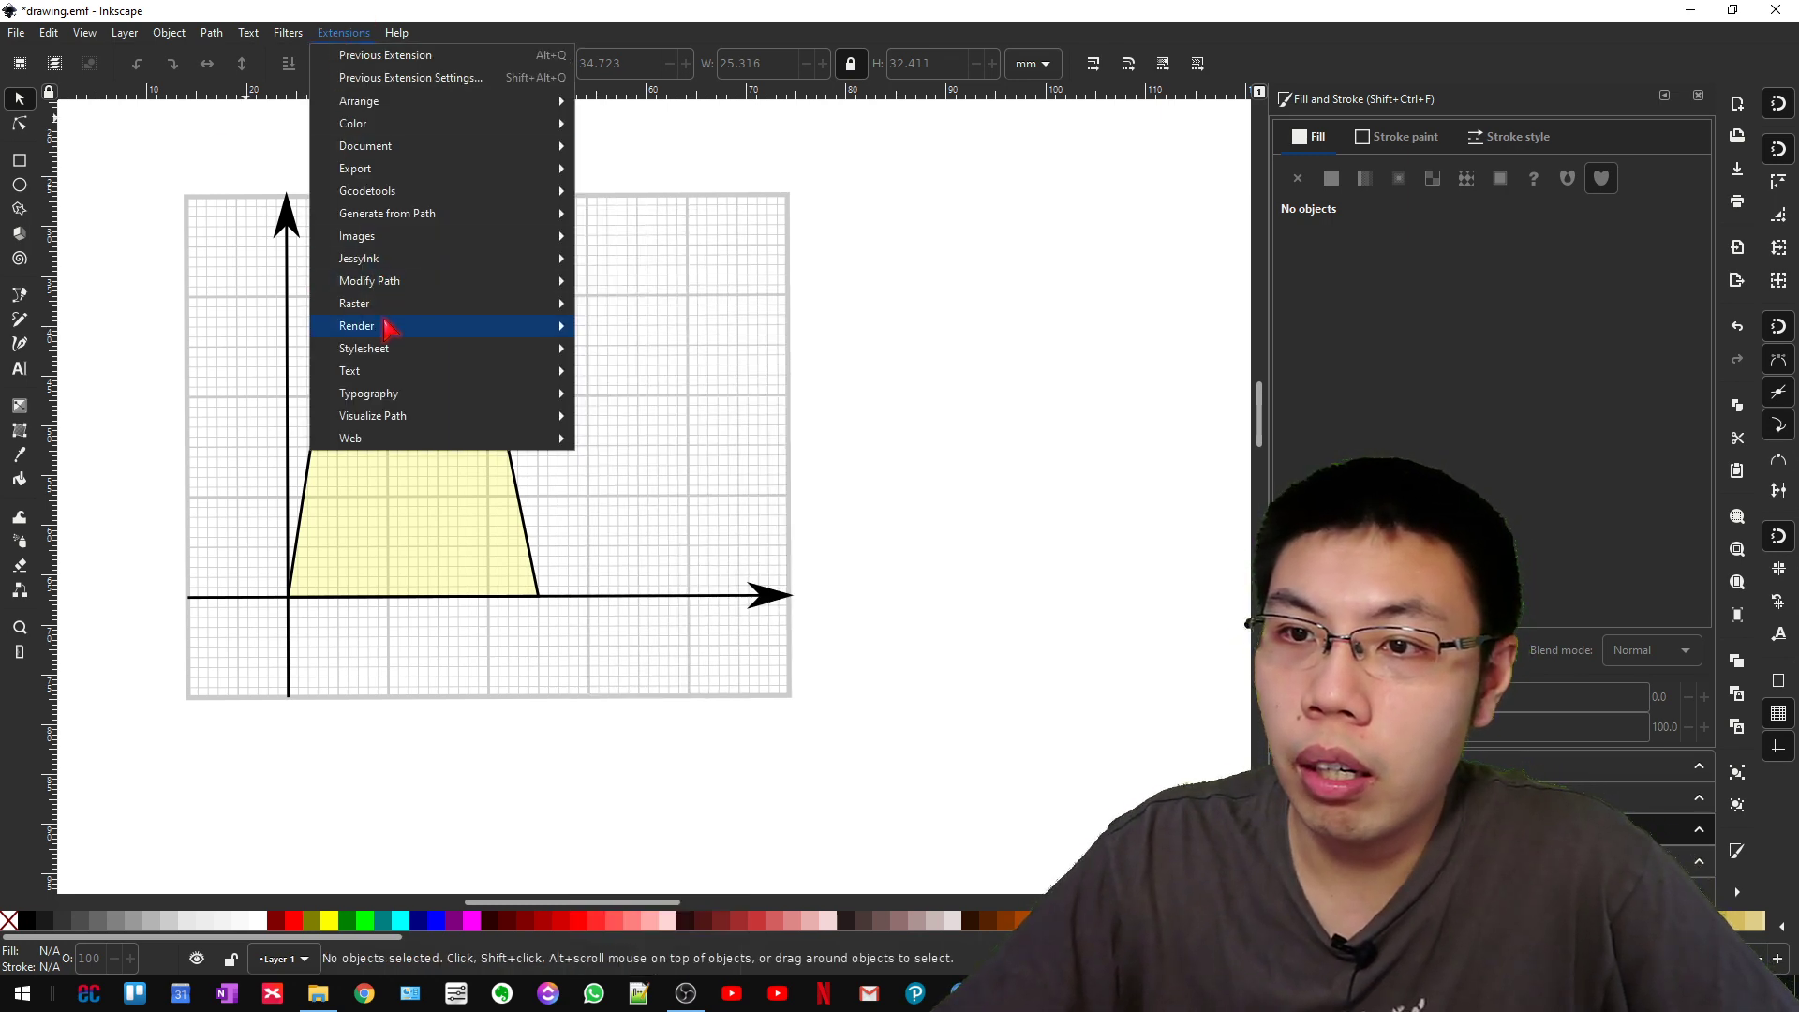
pyautogui.moveTo(389, 328)
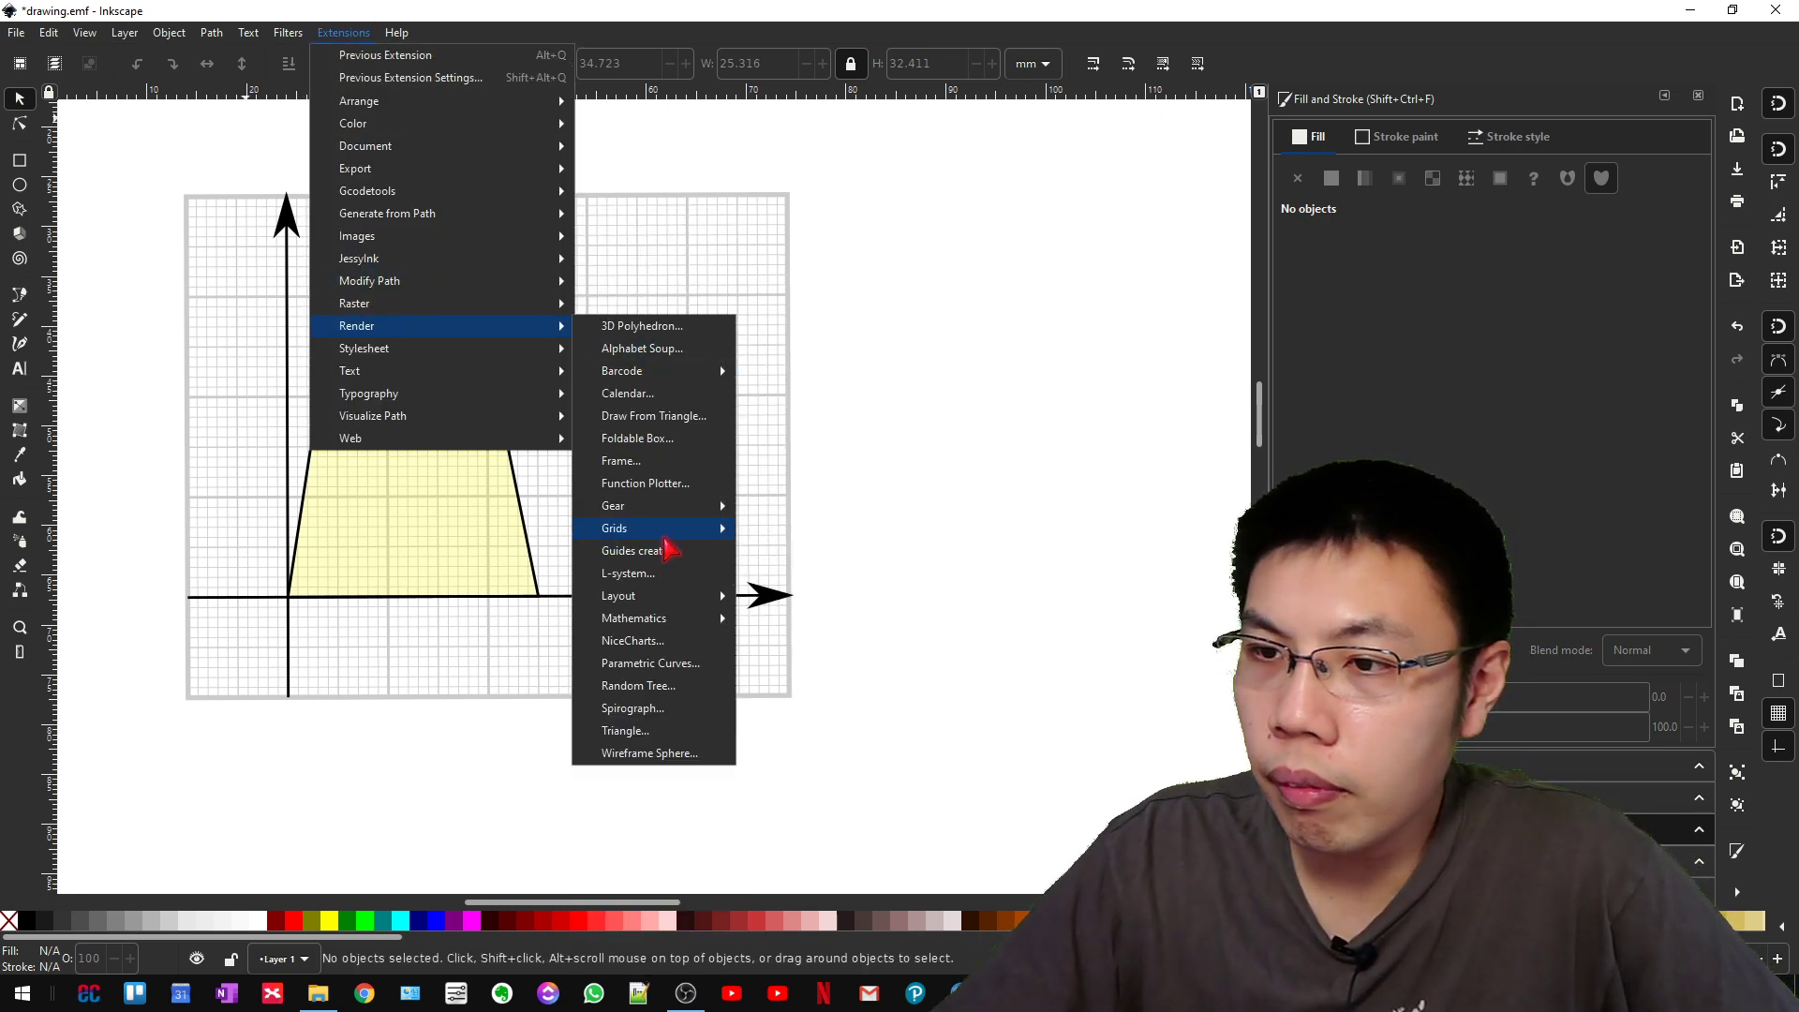
pyautogui.moveTo(667, 533)
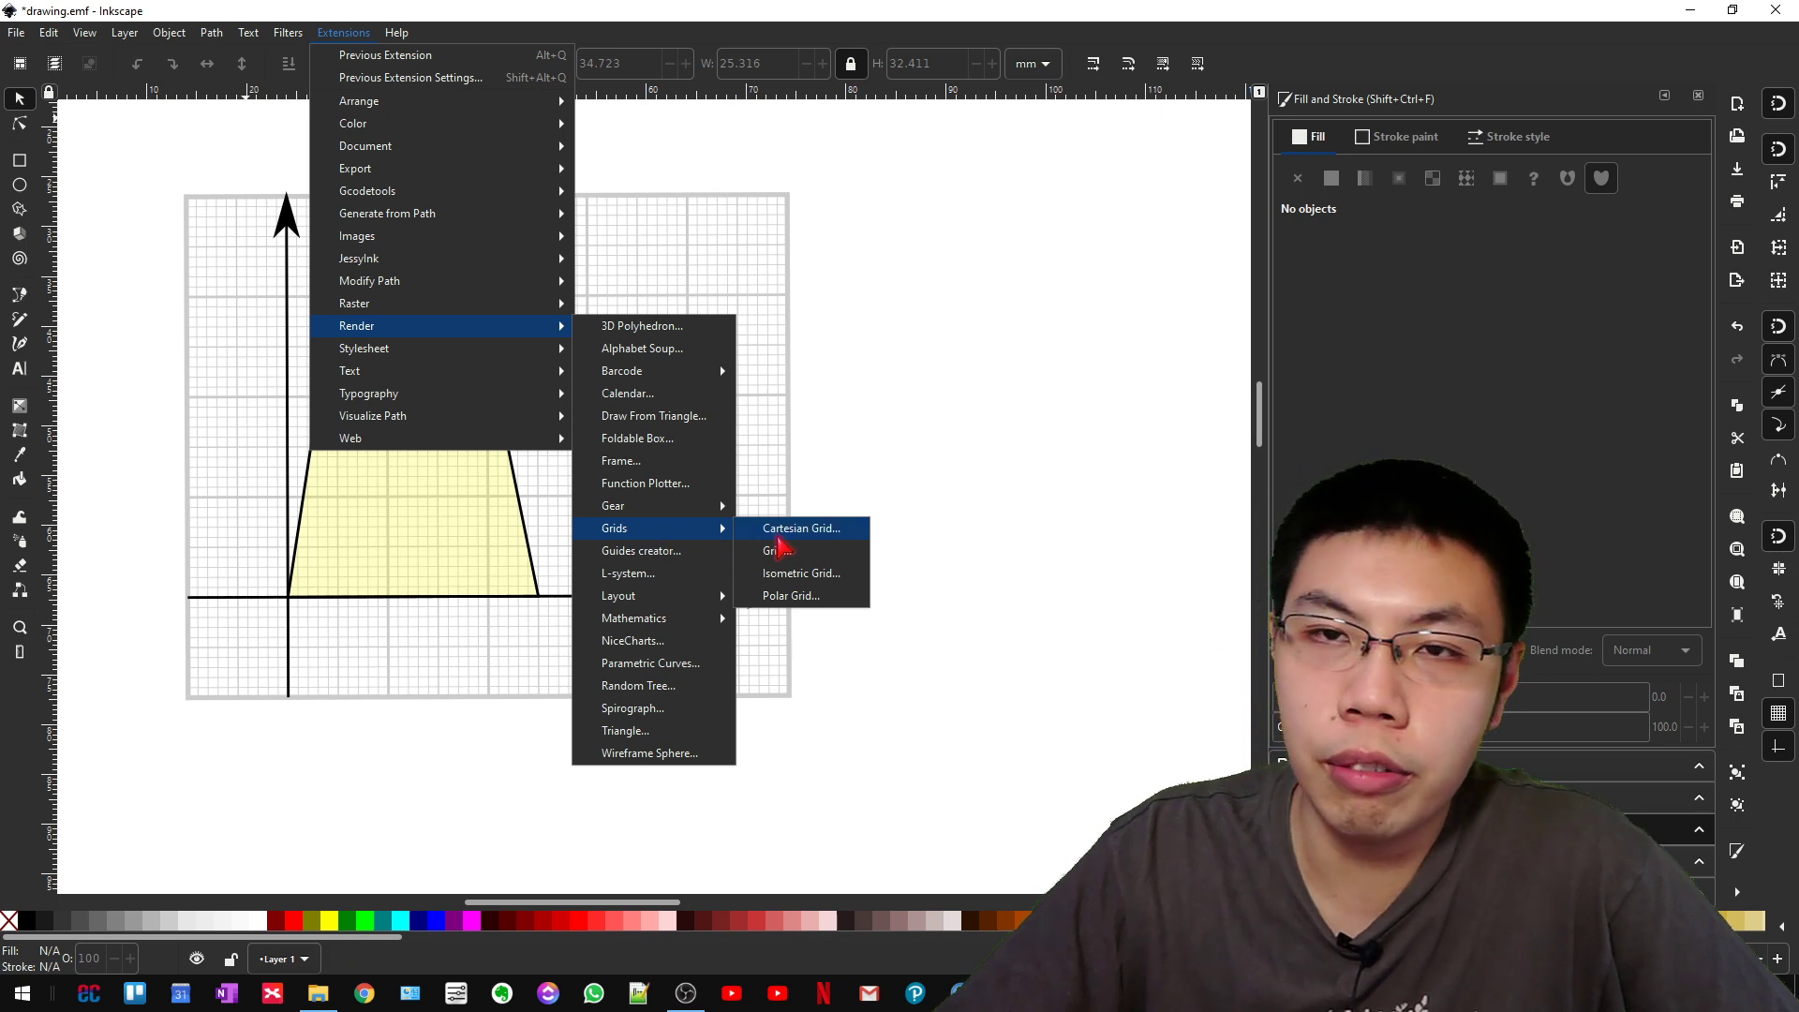
pyautogui.click(776, 531)
pyautogui.moveTo(856, 225); pyautogui.dragTo(958, 169)
# Examine the grid's border thickness and its X-axis settings for major divisions, subdivisions and subsubdivisions.
pyautogui.click(1147, 202)
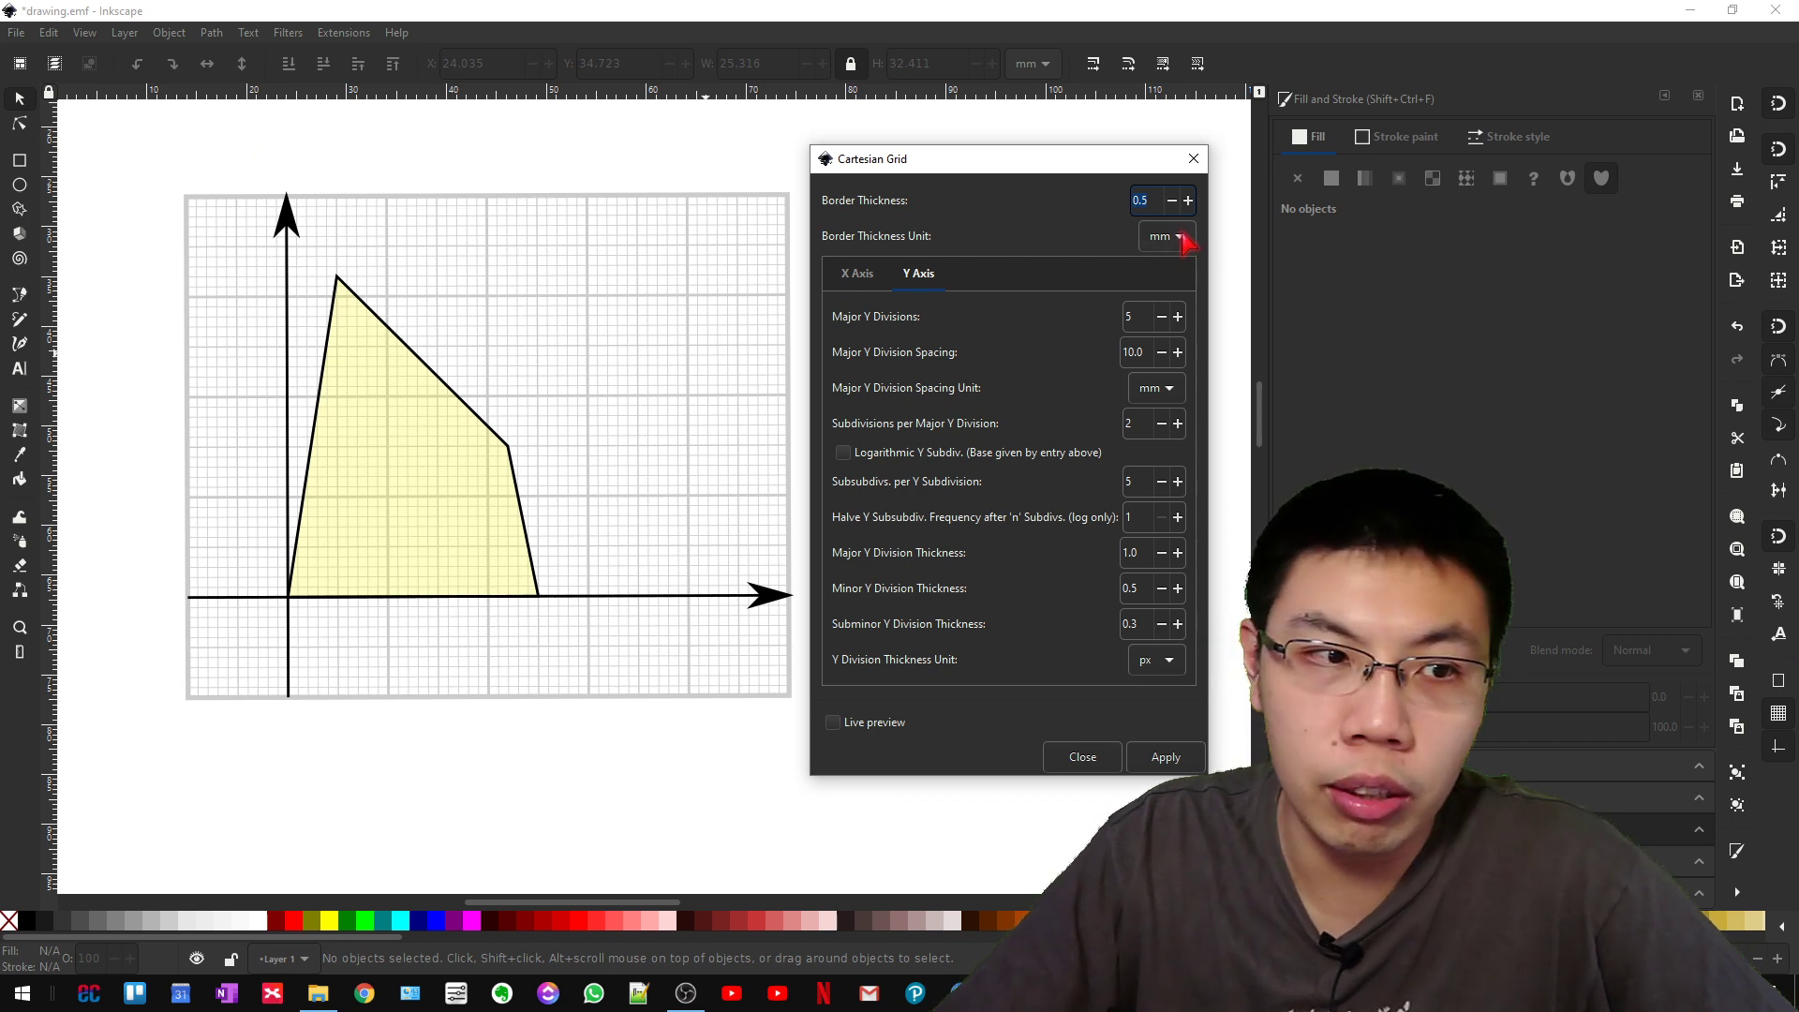
pyautogui.moveTo(1022, 168); pyautogui.dragTo(997, 164)
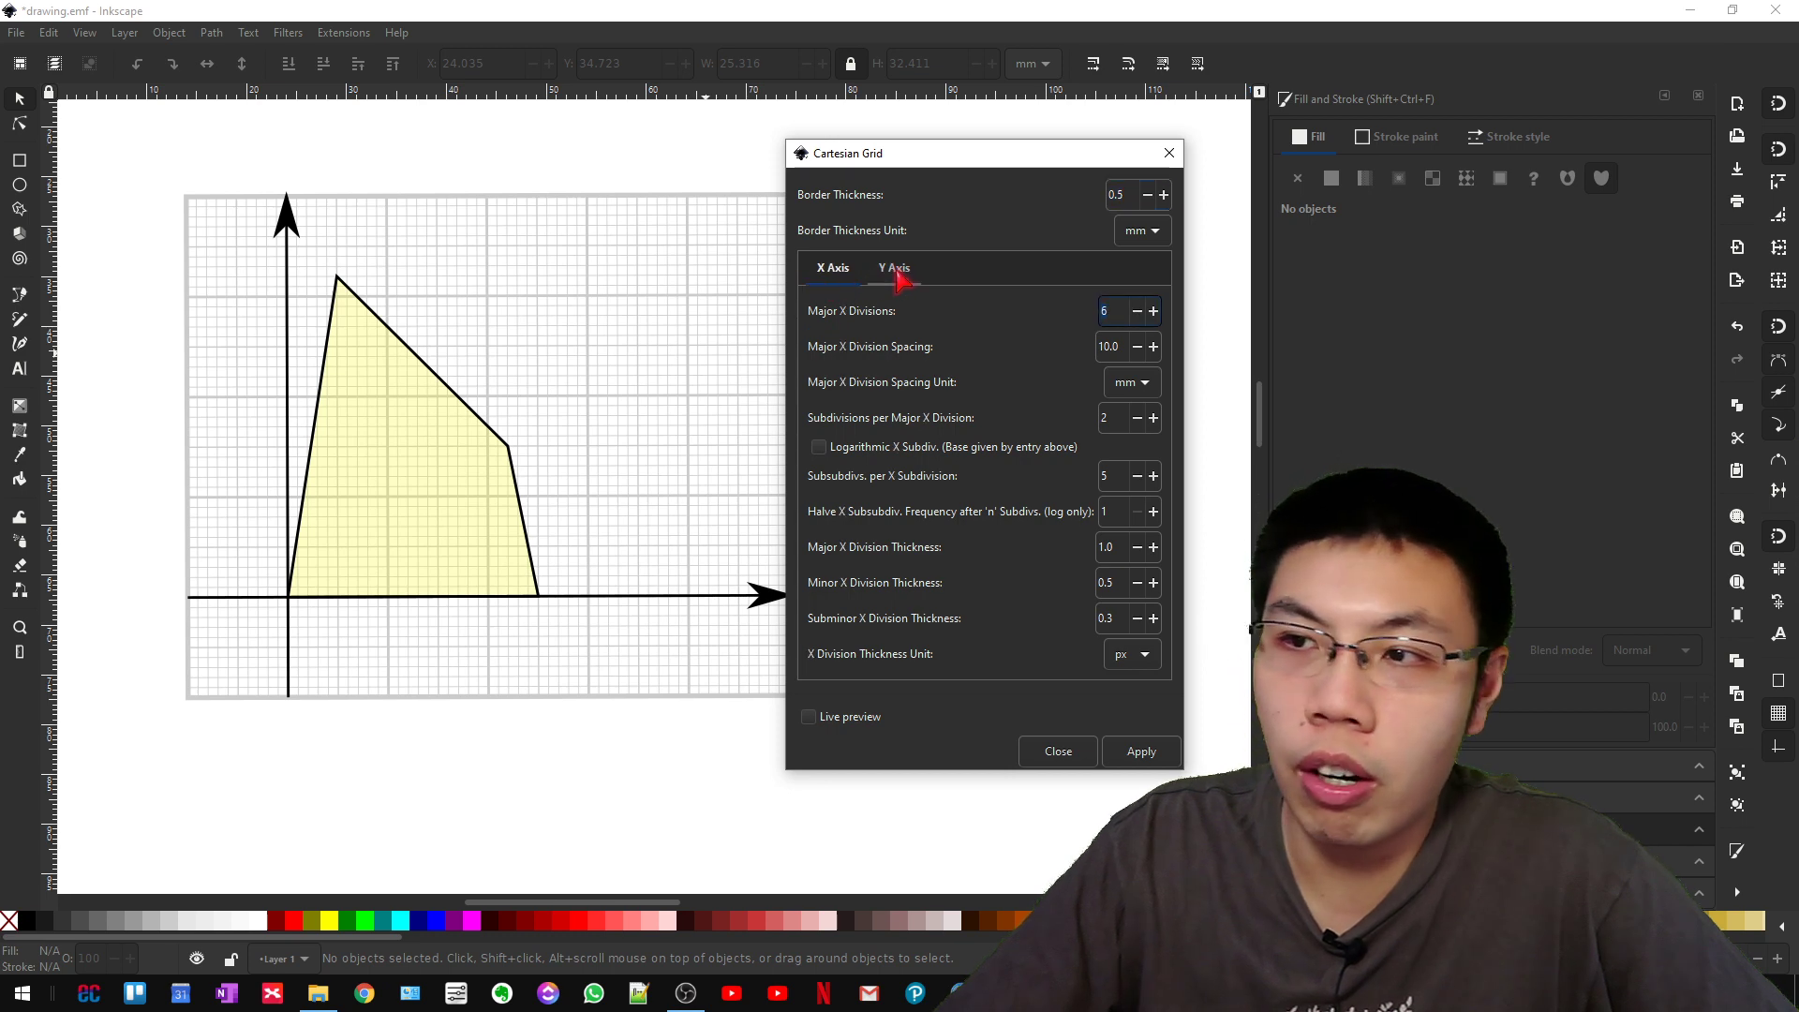
pyautogui.click(848, 271)
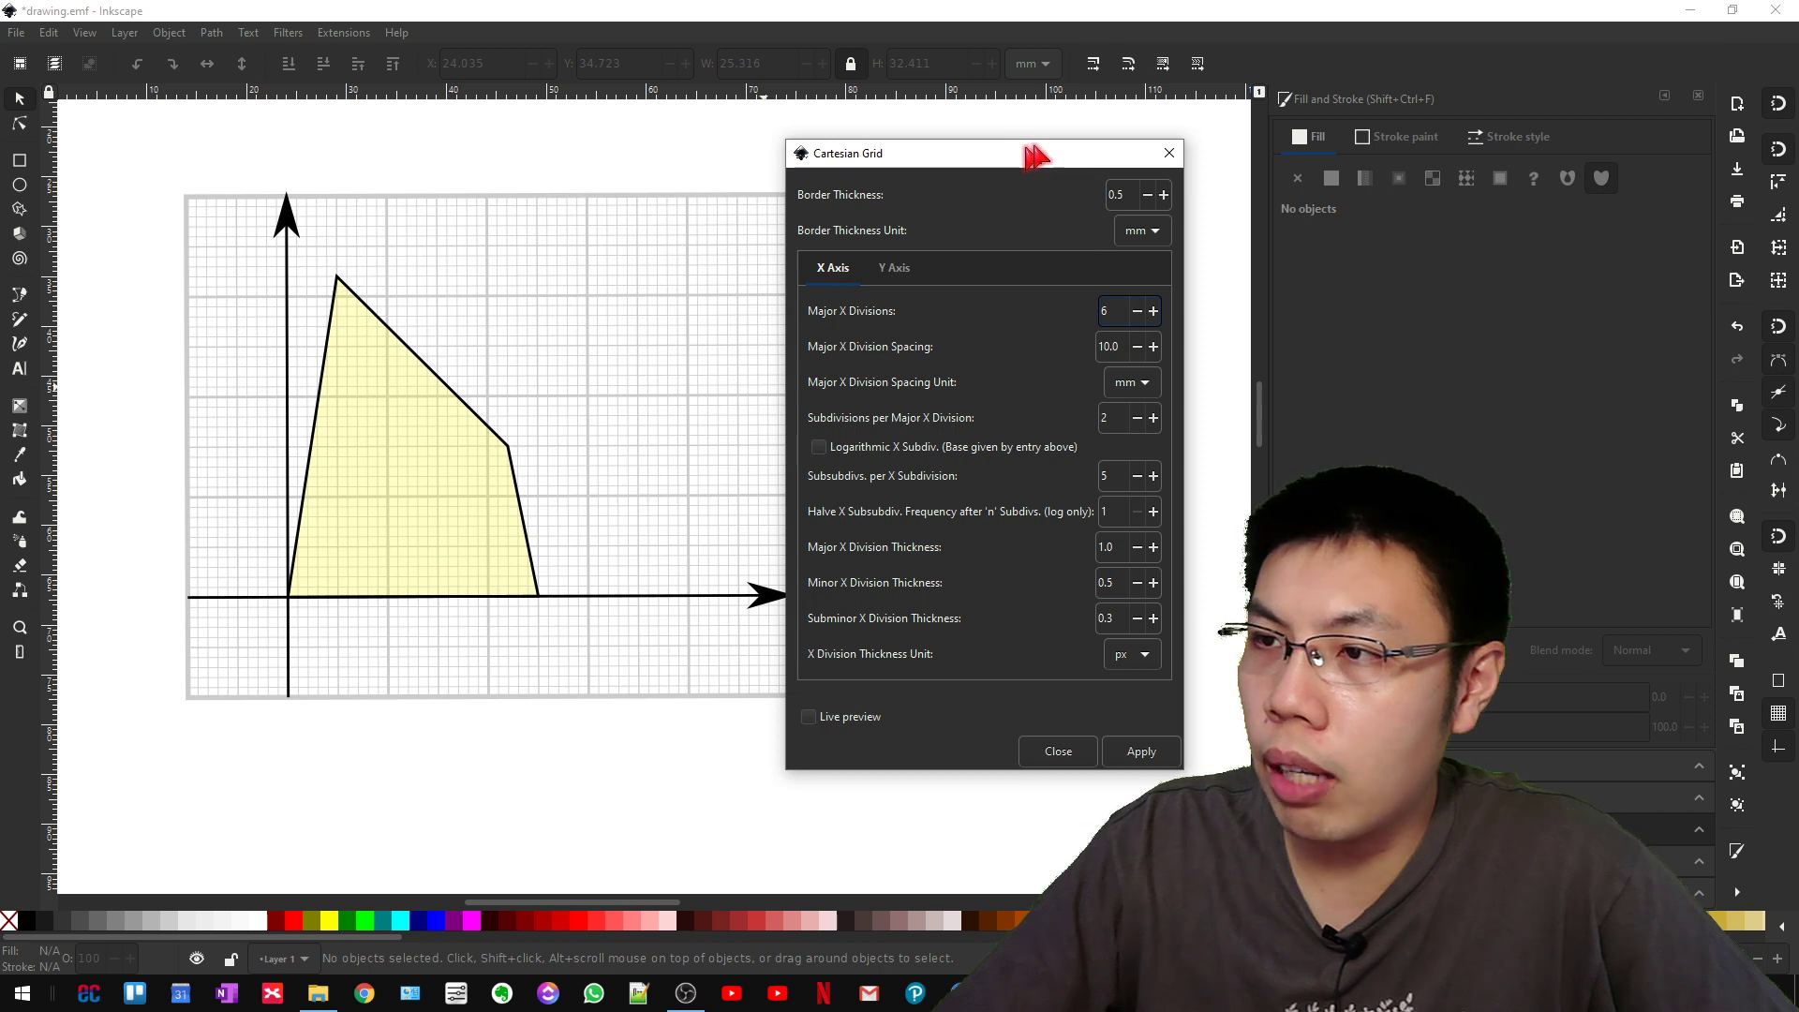
pyautogui.moveTo(1035, 157); pyautogui.dragTo(1123, 143)
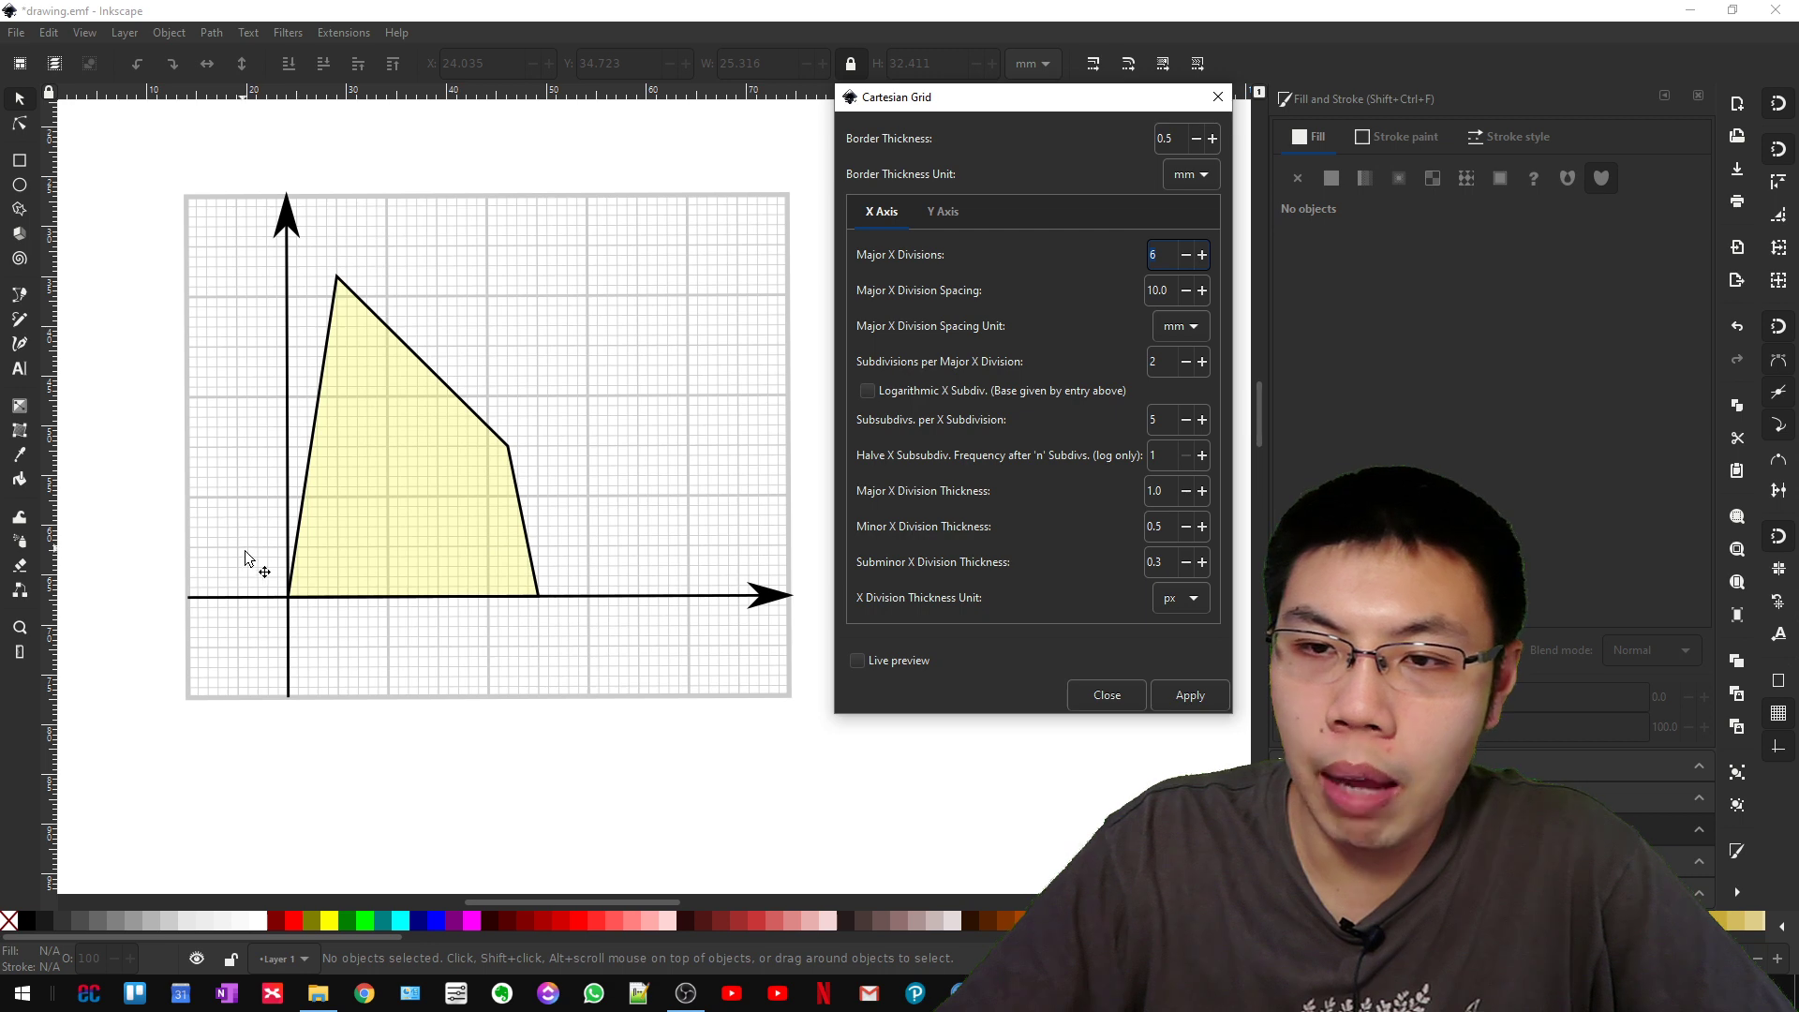
pyautogui.click(1172, 363)
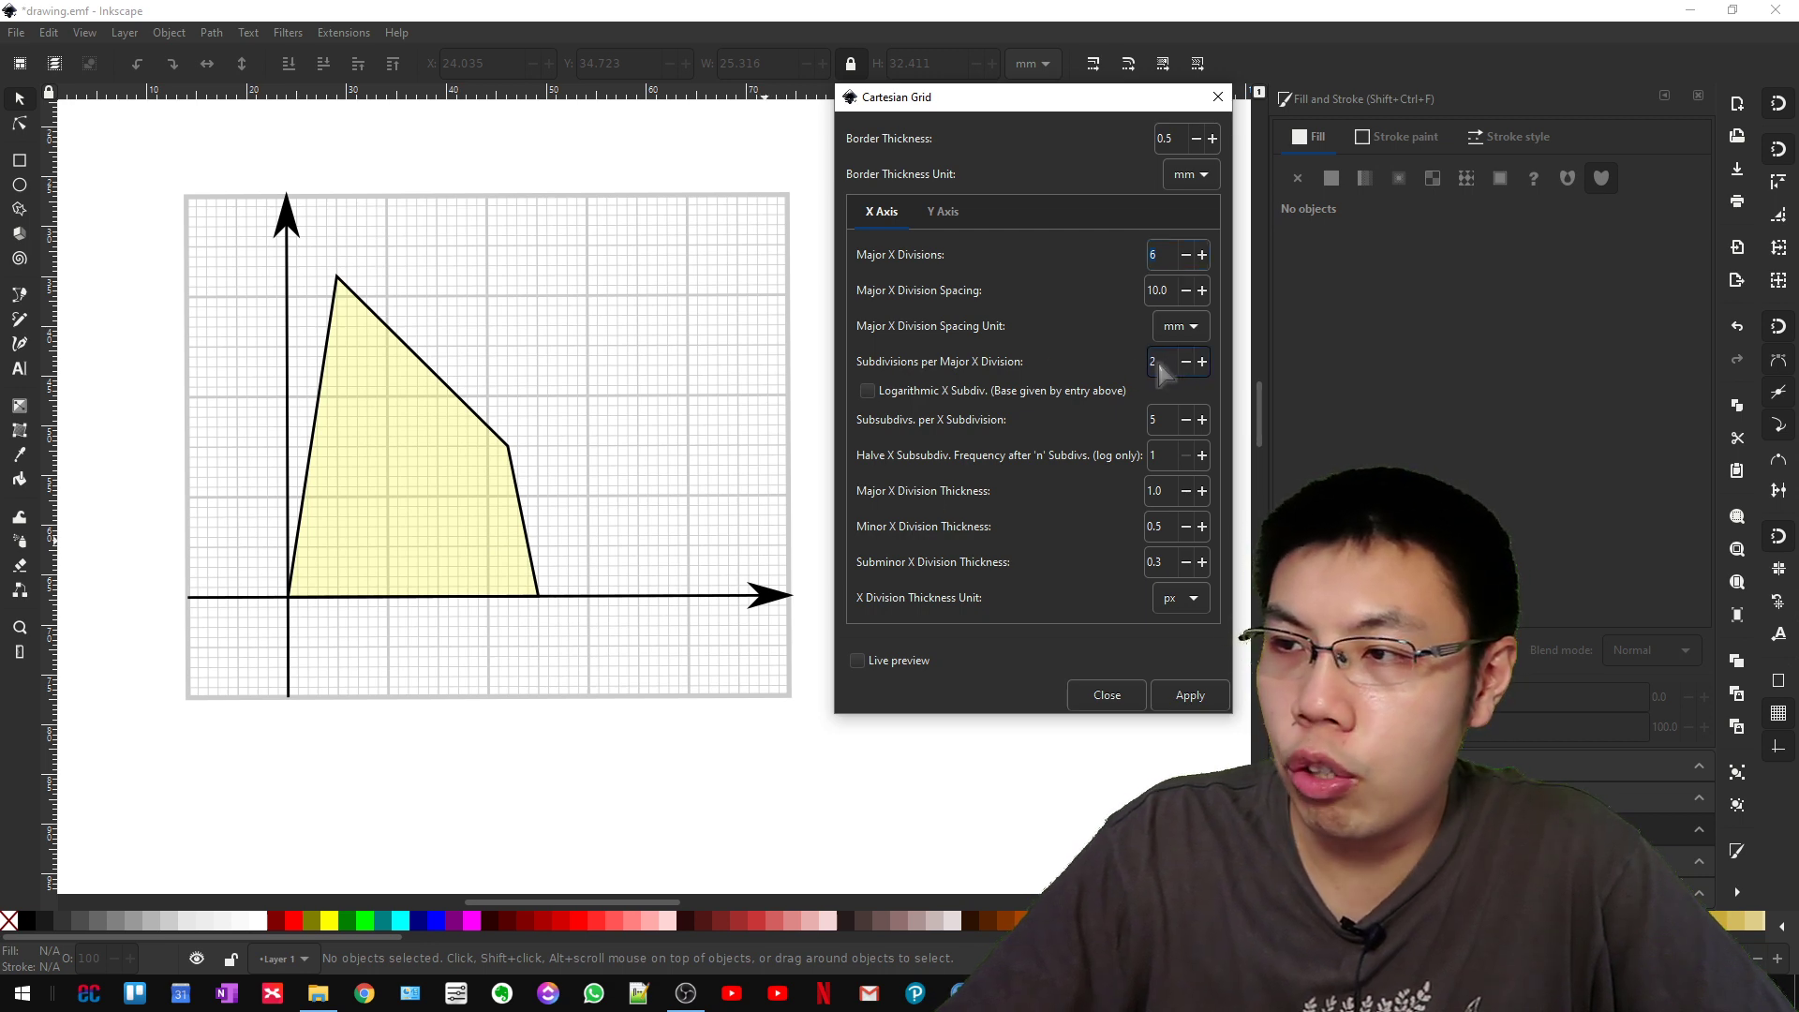
pyautogui.click(1162, 260)
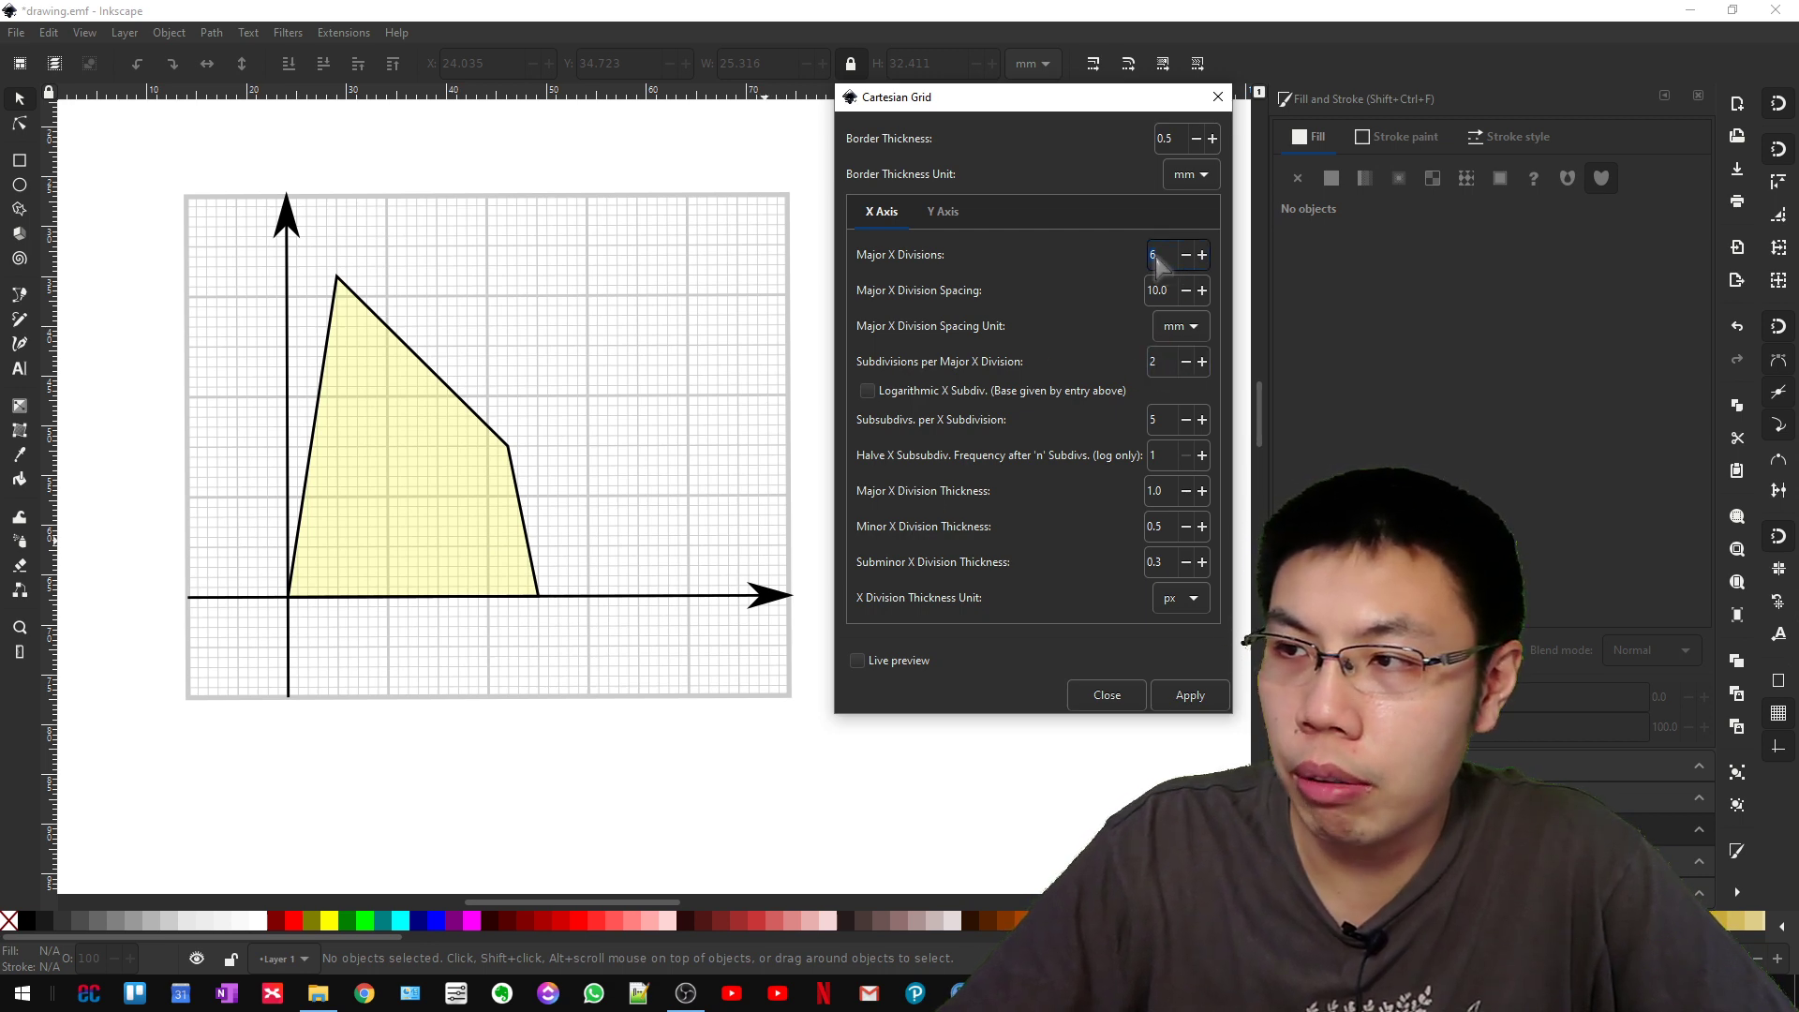
pyautogui.click(1172, 365)
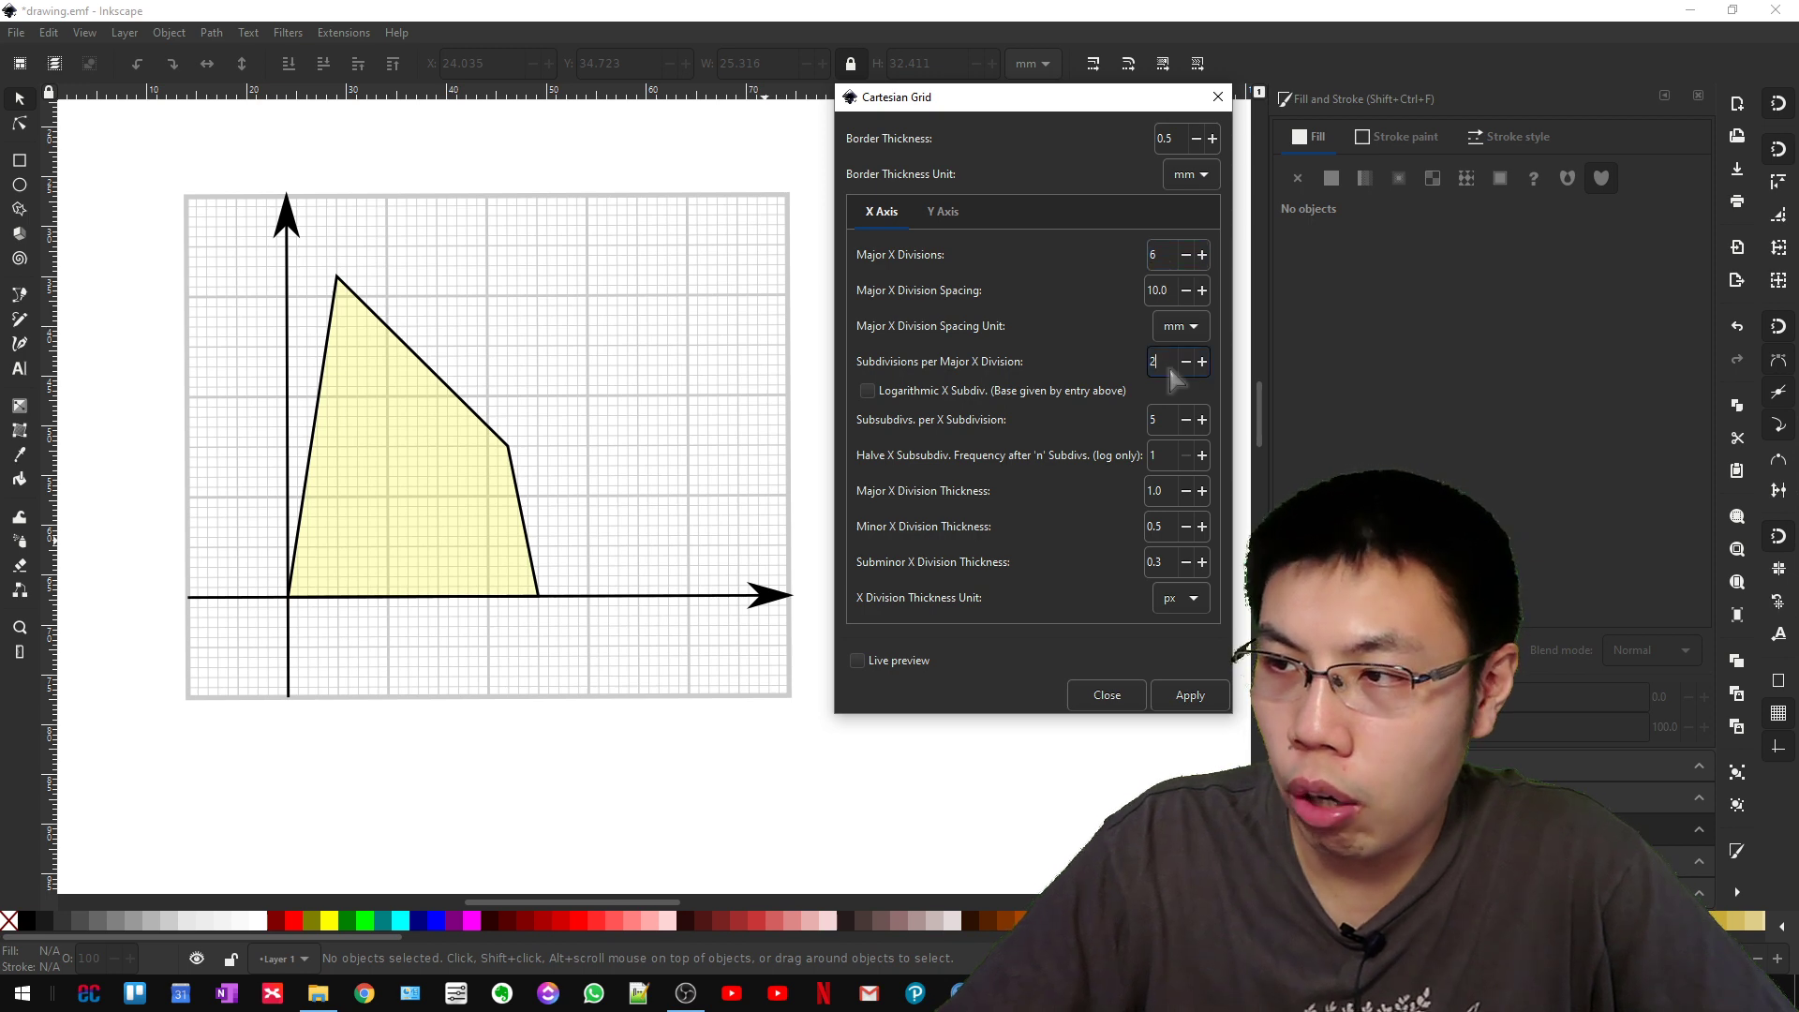
pyautogui.click(1158, 423)
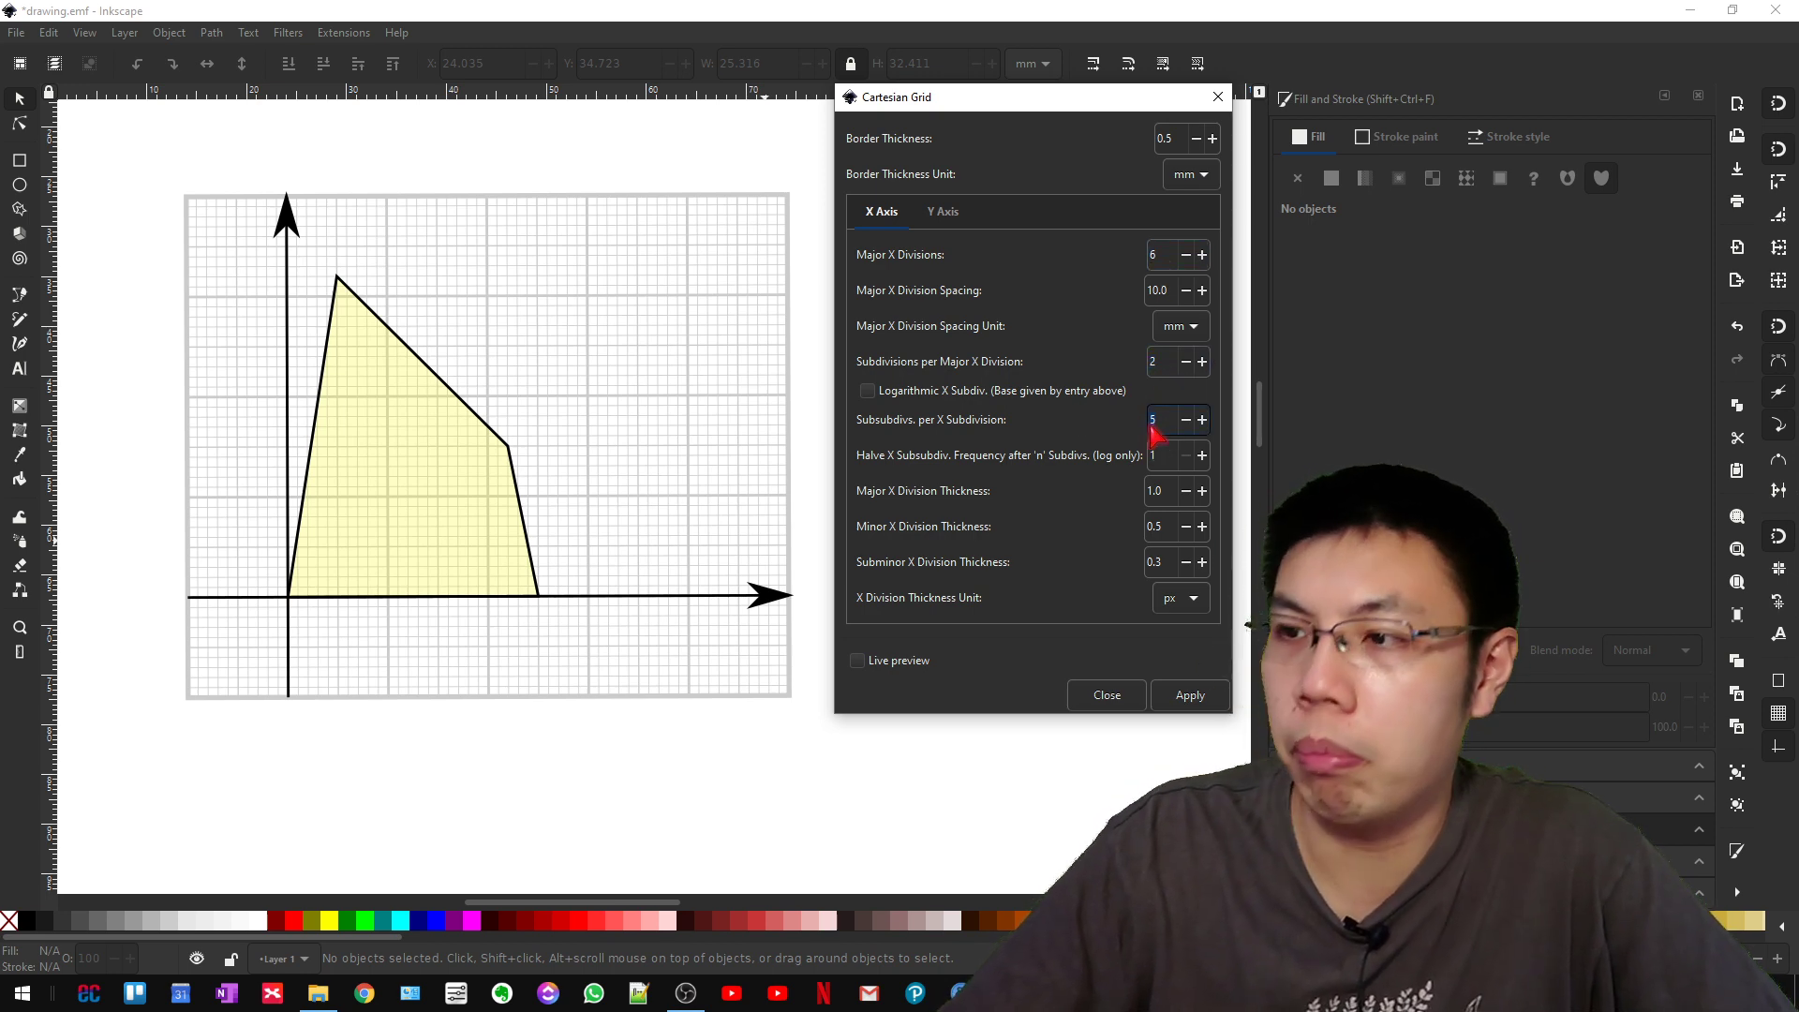
pyautogui.click(1160, 422)
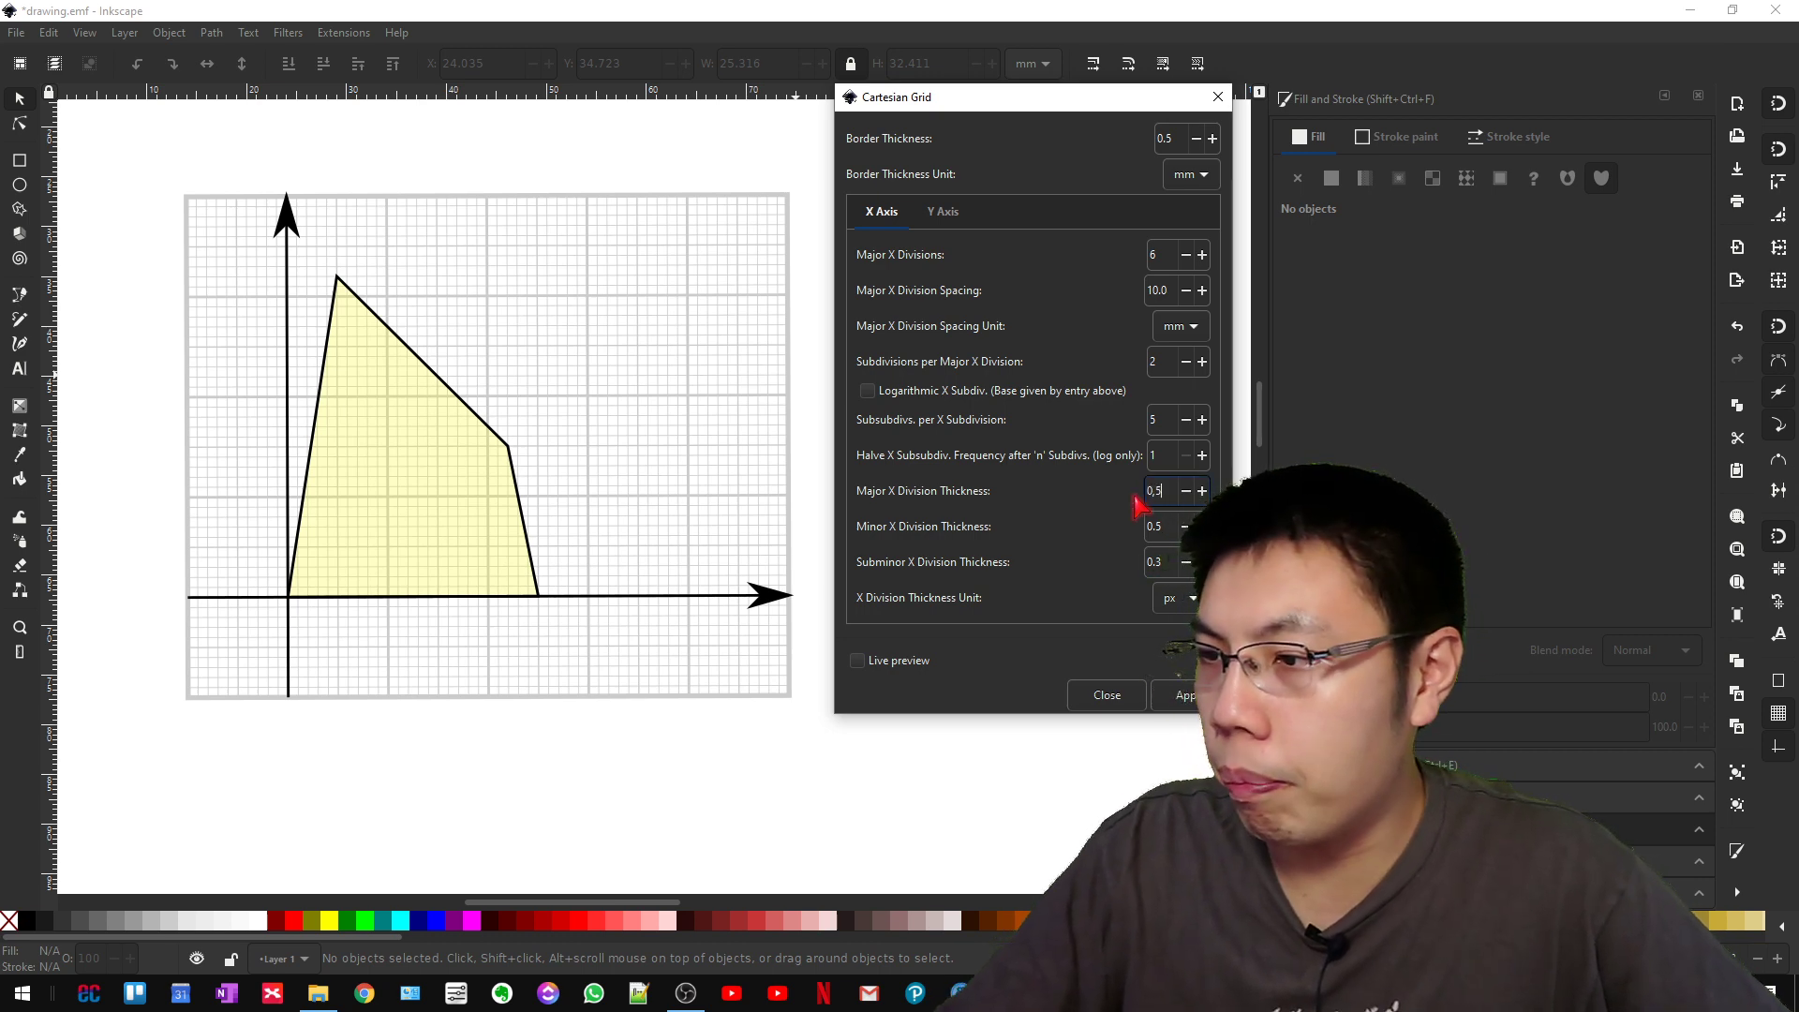
# Set the X-axis major, minor and subminor division thicknesses to 0.5, 0.3 and 0.1 mm and generate the grid.
pyautogui.press('BackSpace')
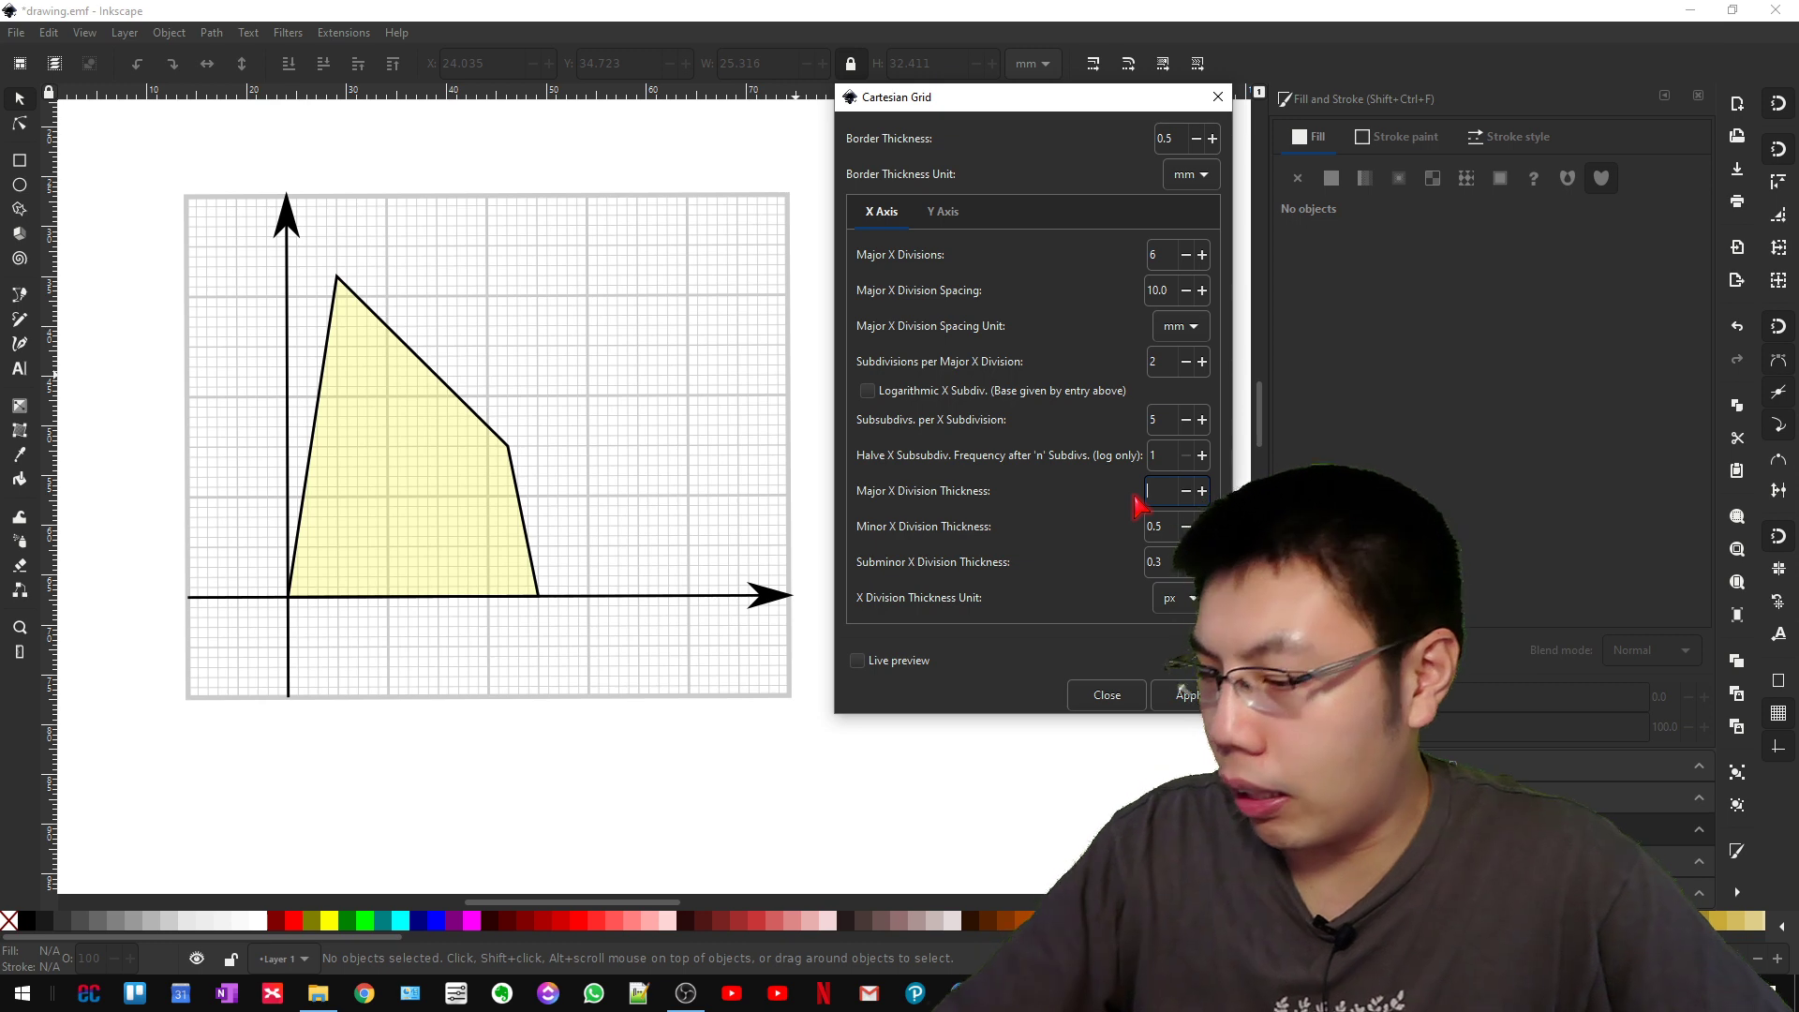
pyautogui.write('3')
pyautogui.press('BackSpace')
pyautogui.write('5')
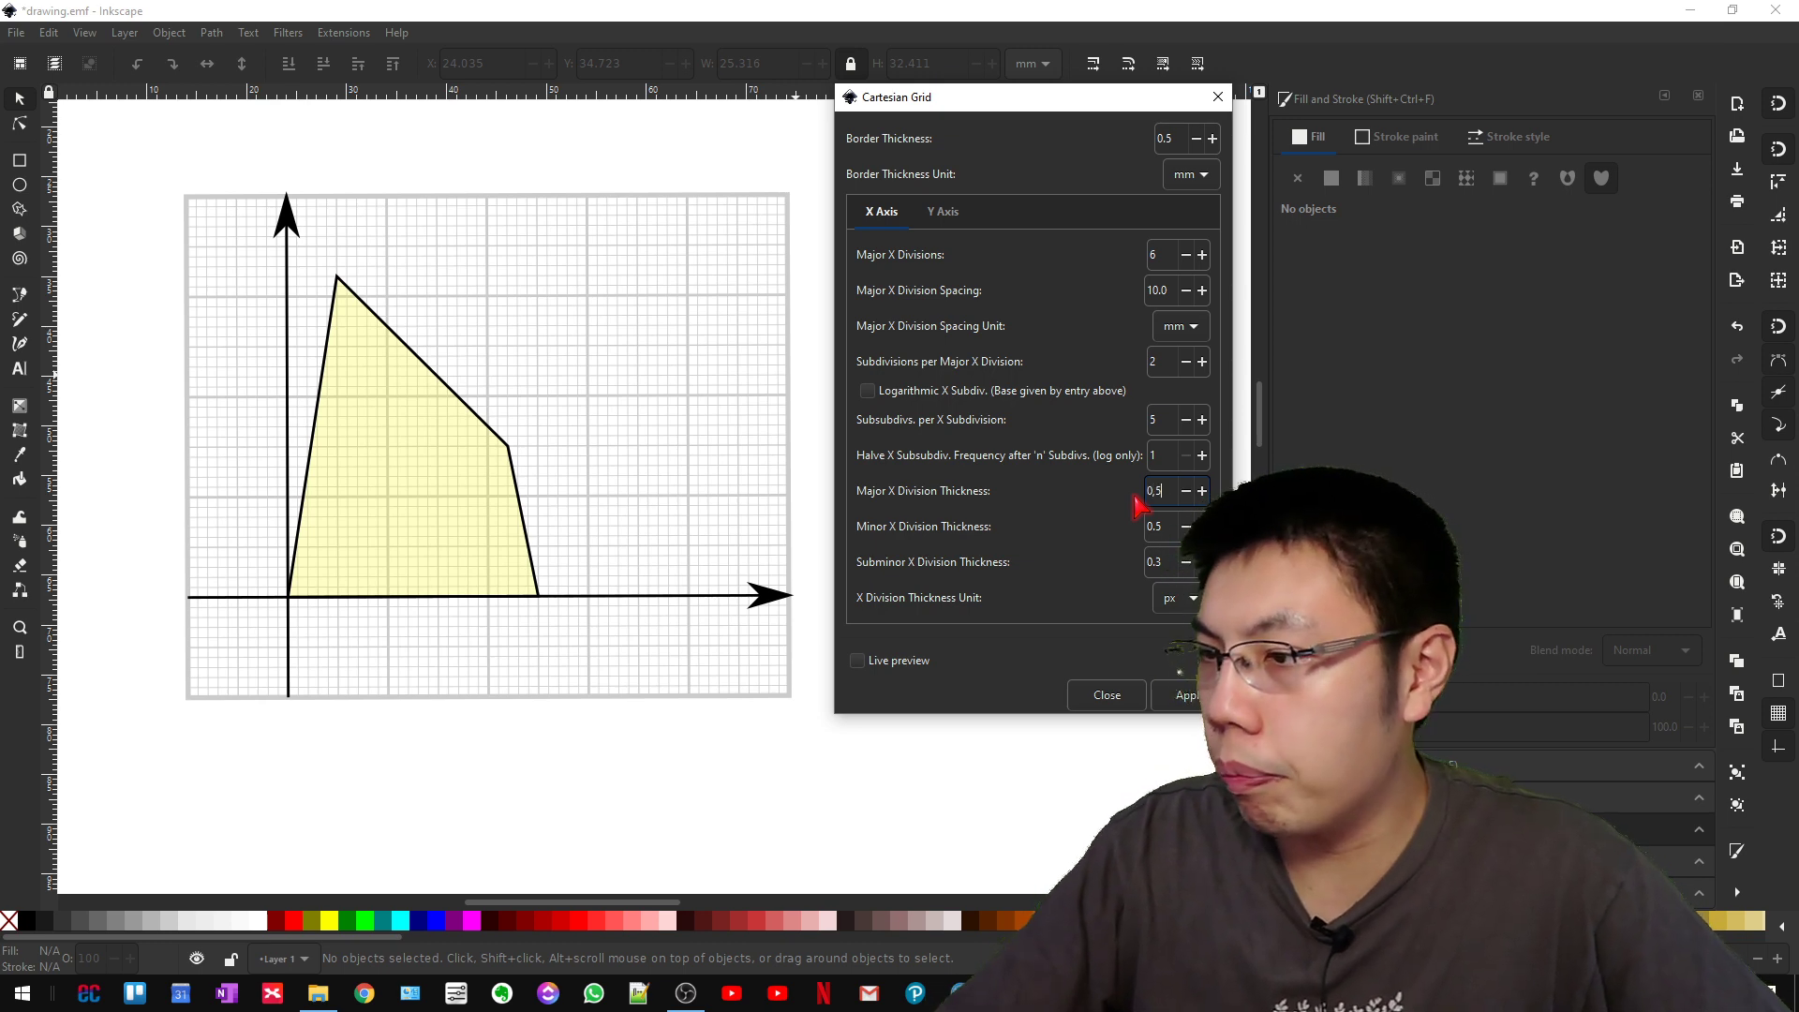
pyautogui.write('0')
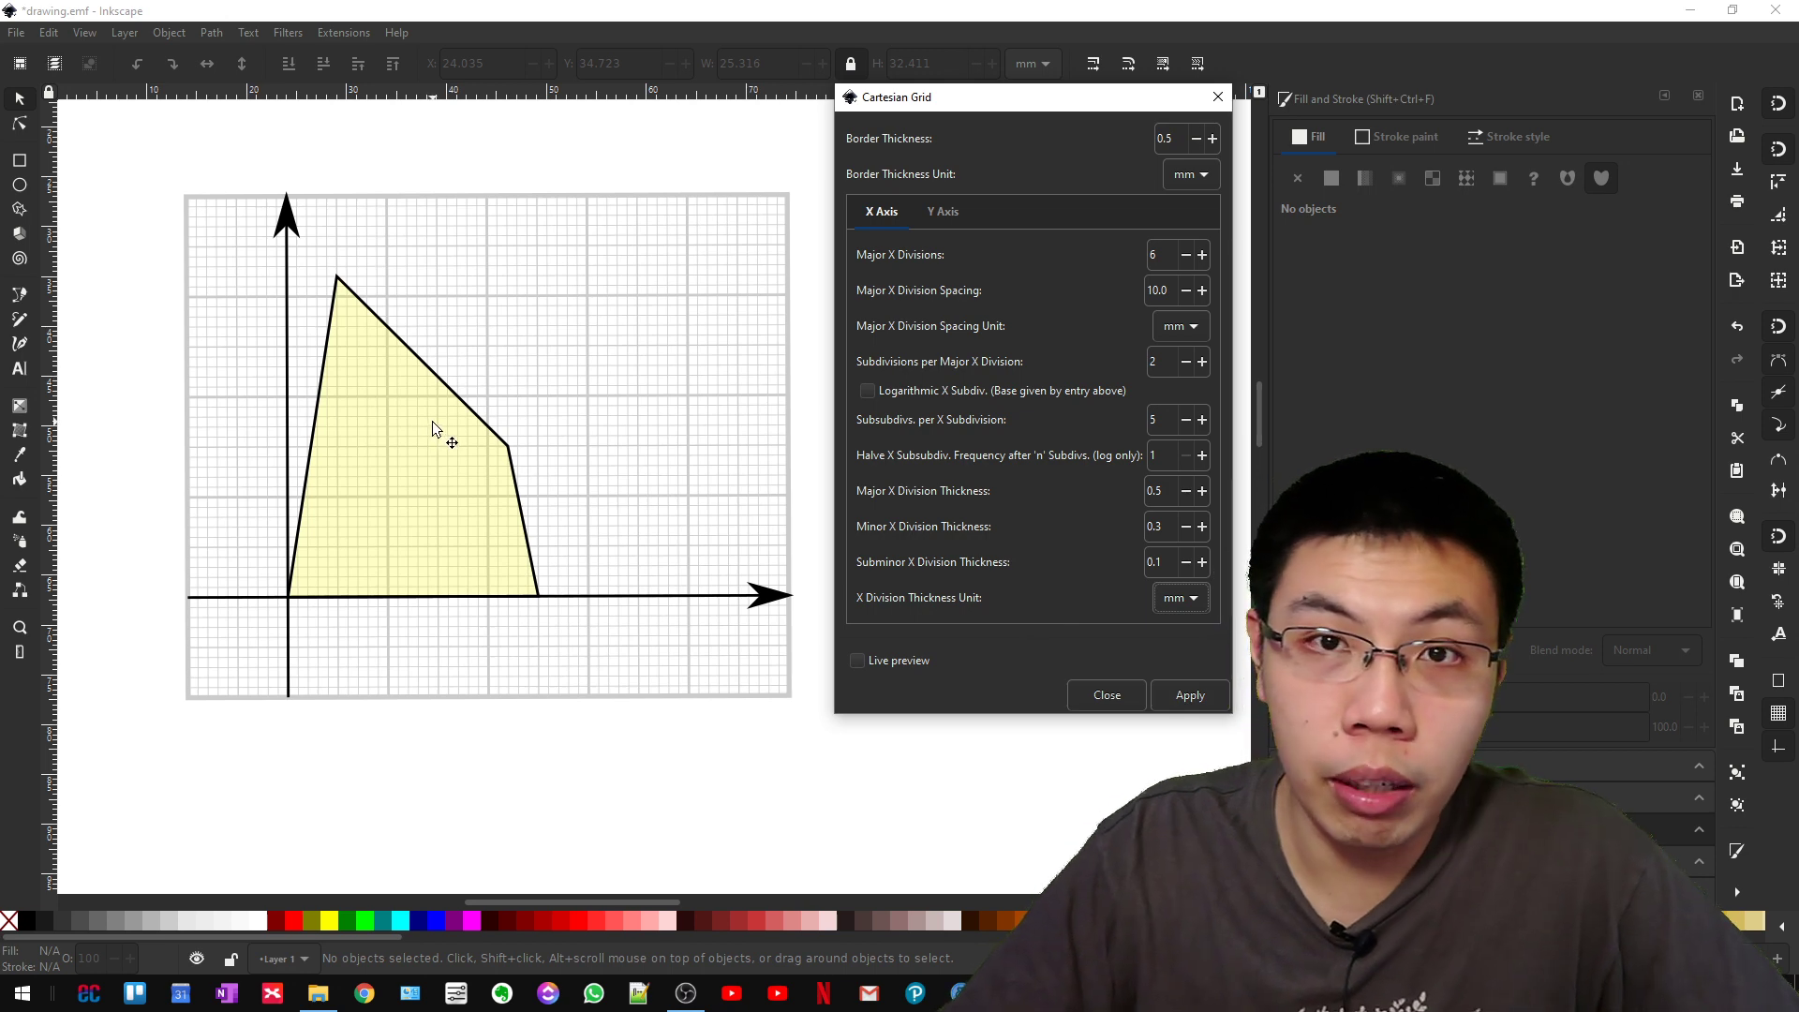
pyautogui.click(1175, 700)
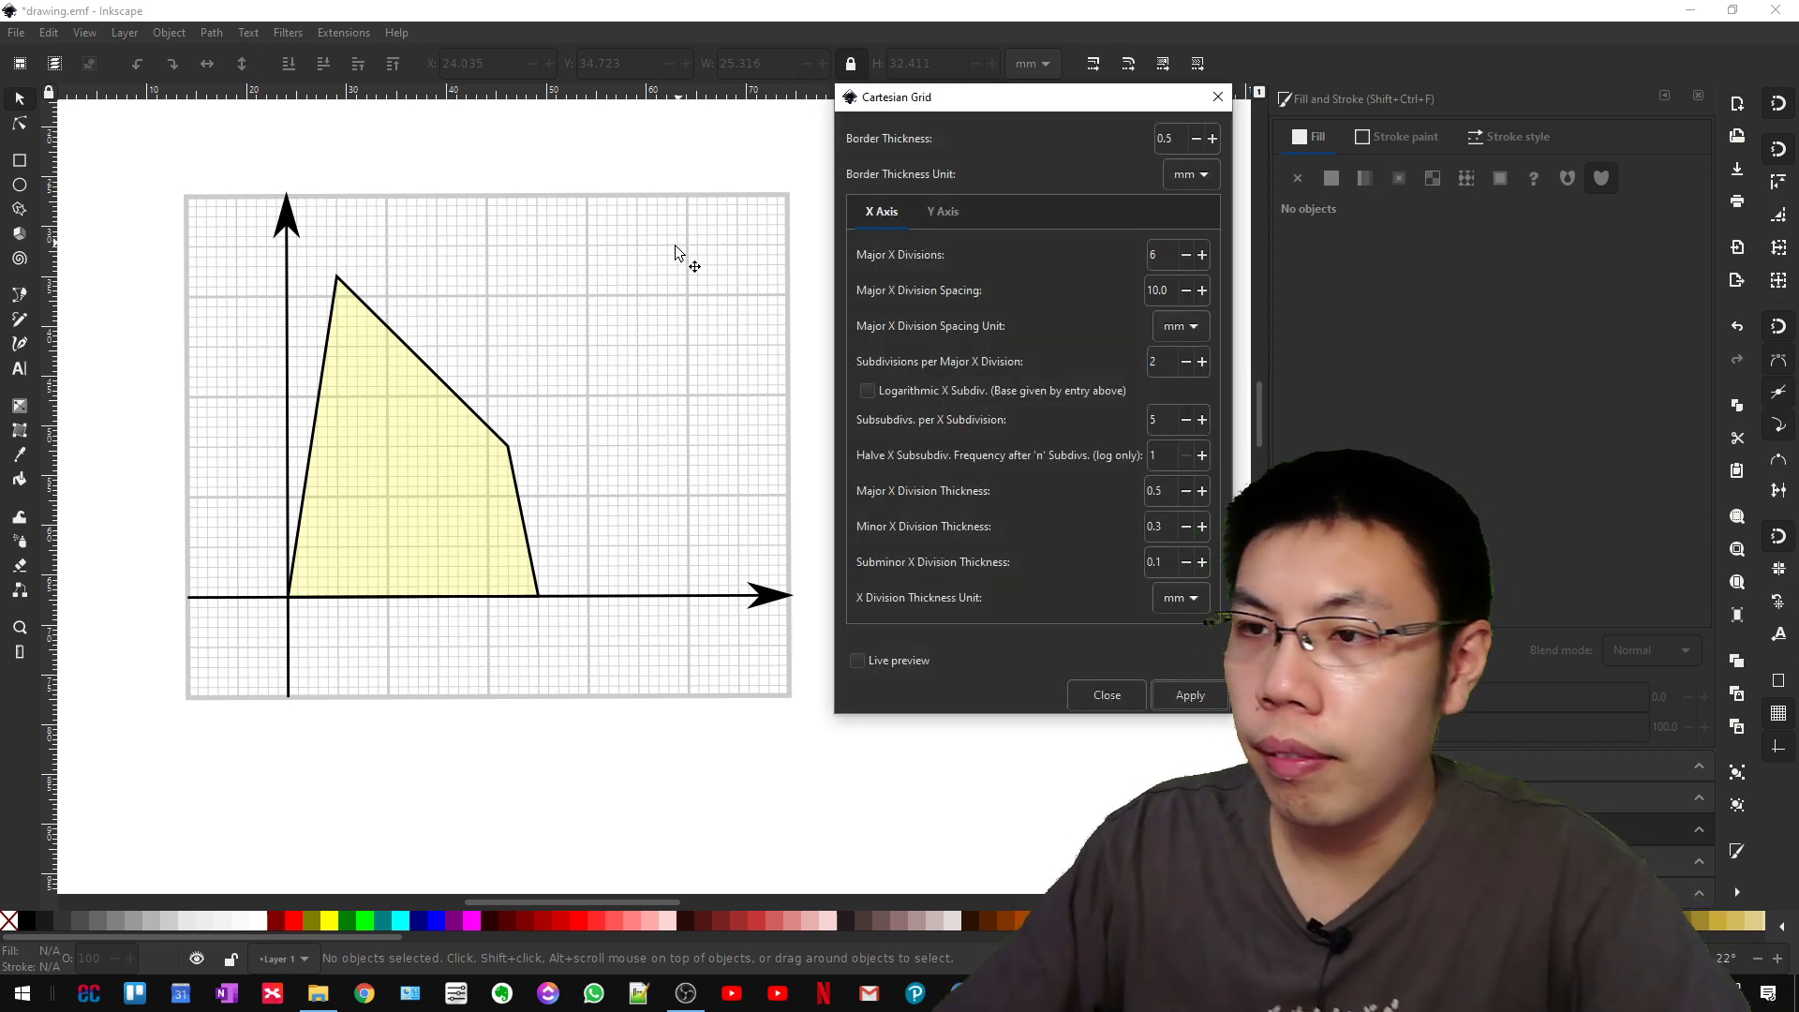
# Select the newly generated grid above the page and color its lines 10% Gray, leaving it without a fill.
pyautogui.scroll(-2, 656, 295)
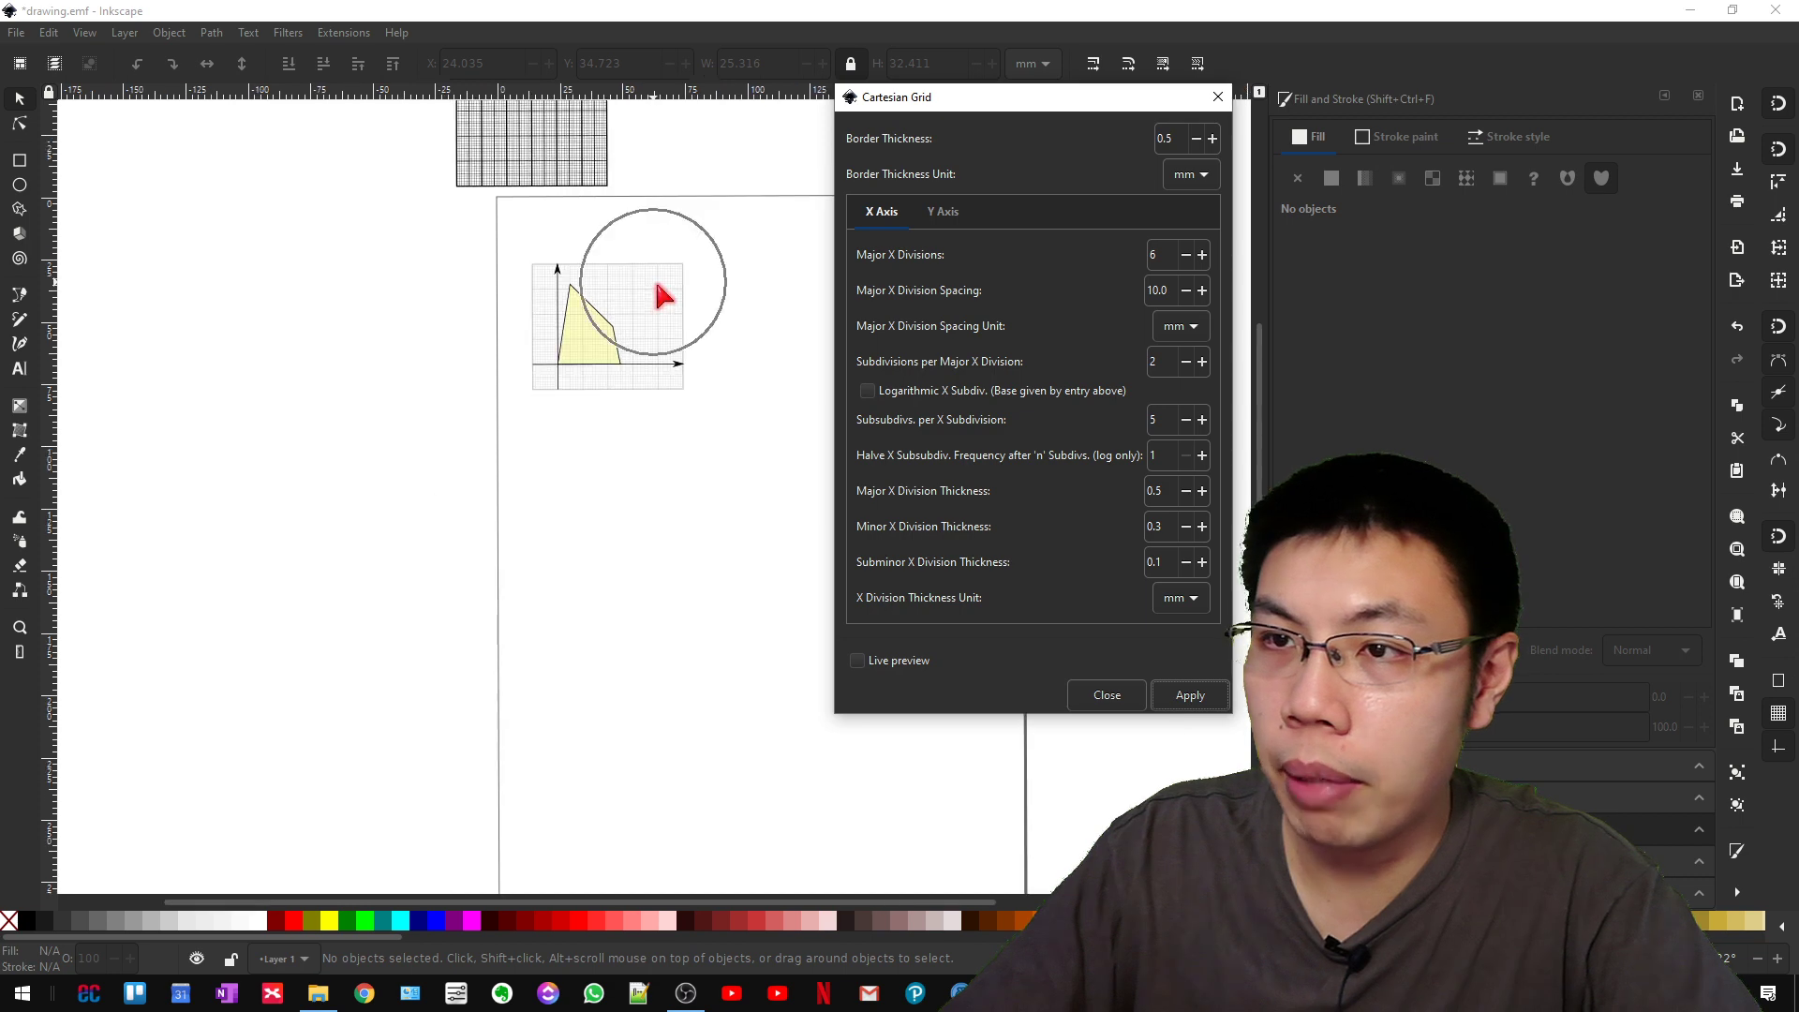
pyautogui.scroll(4, 600, 347)
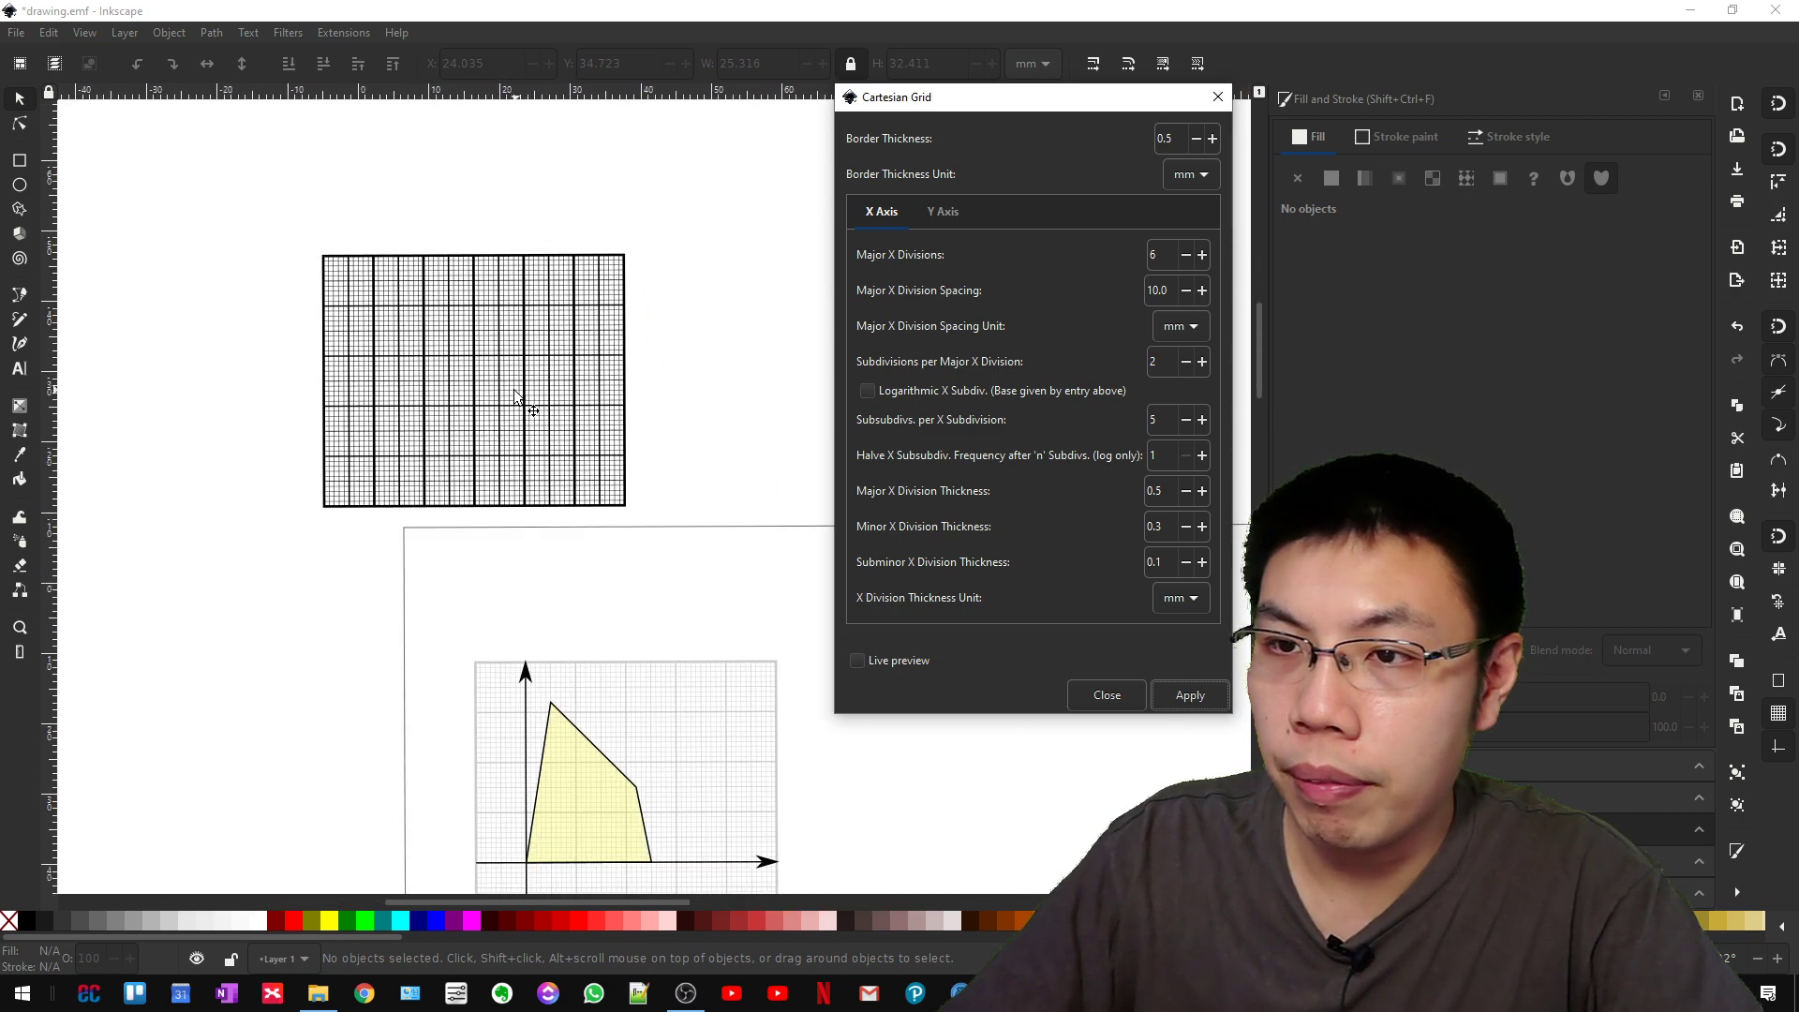
pyautogui.click(336, 362)
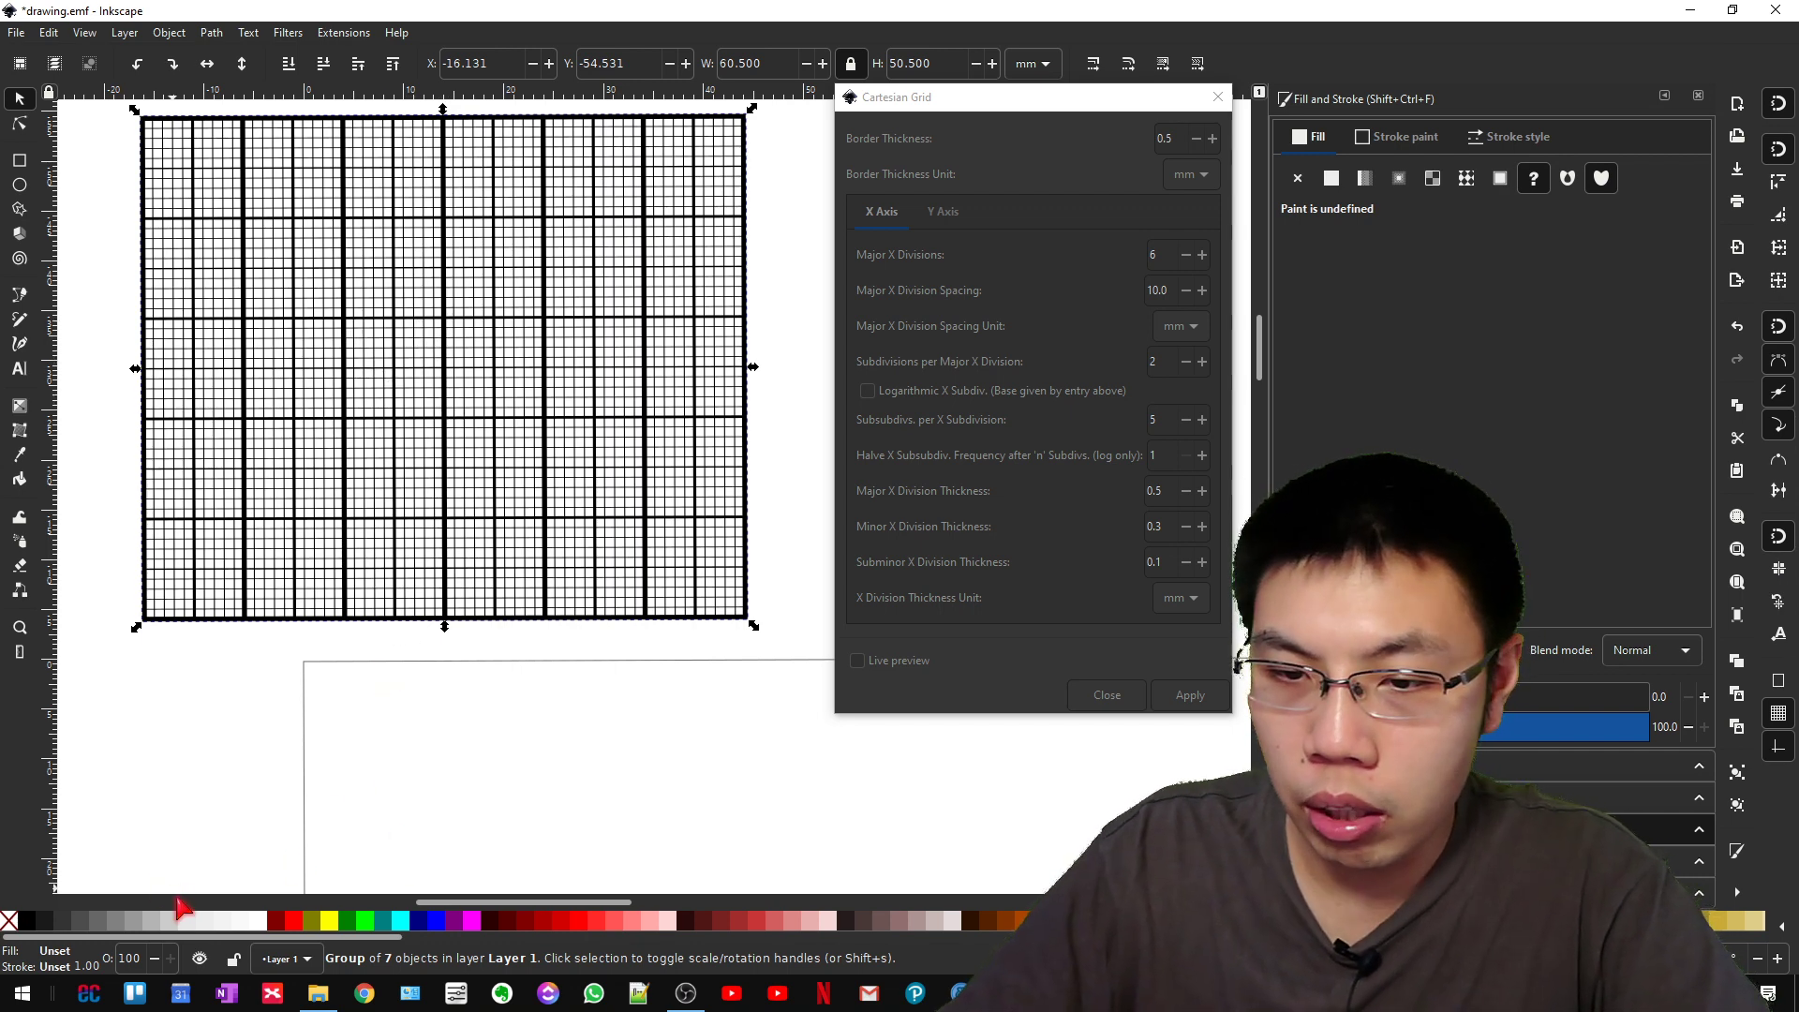
pyautogui.click(193, 926)
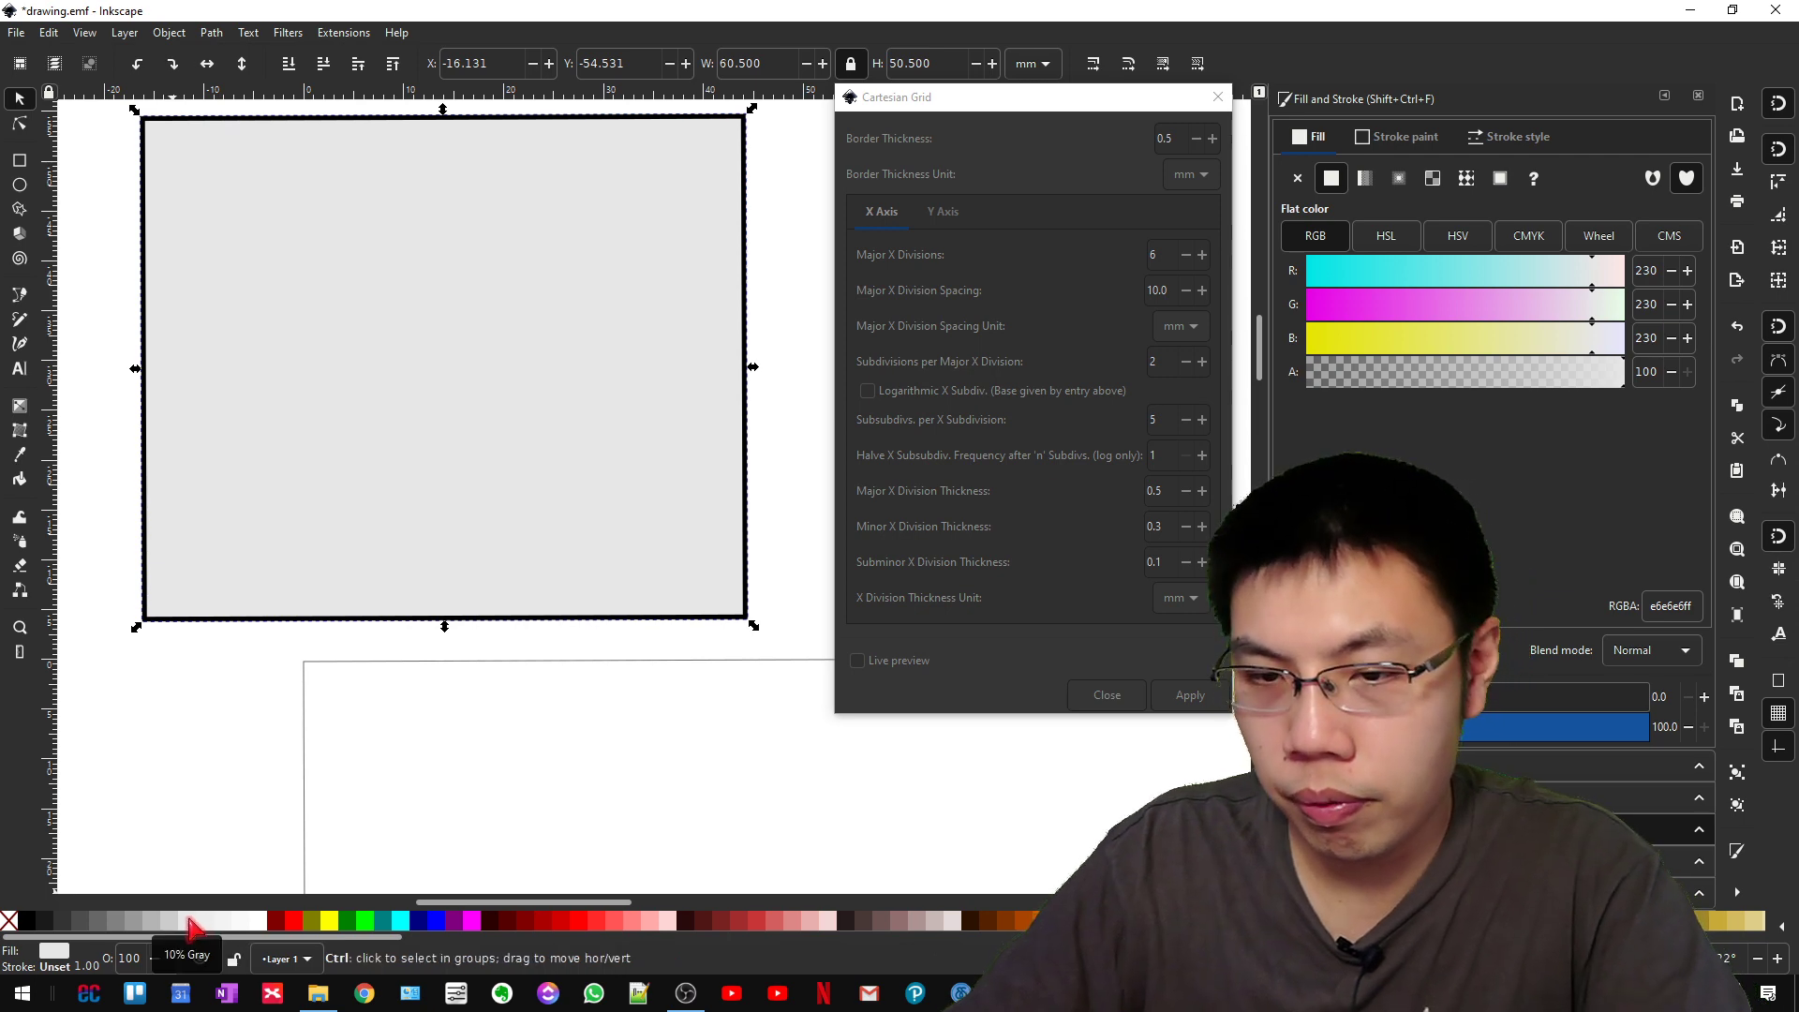
pyautogui.hotkey('ctrl', 'z')
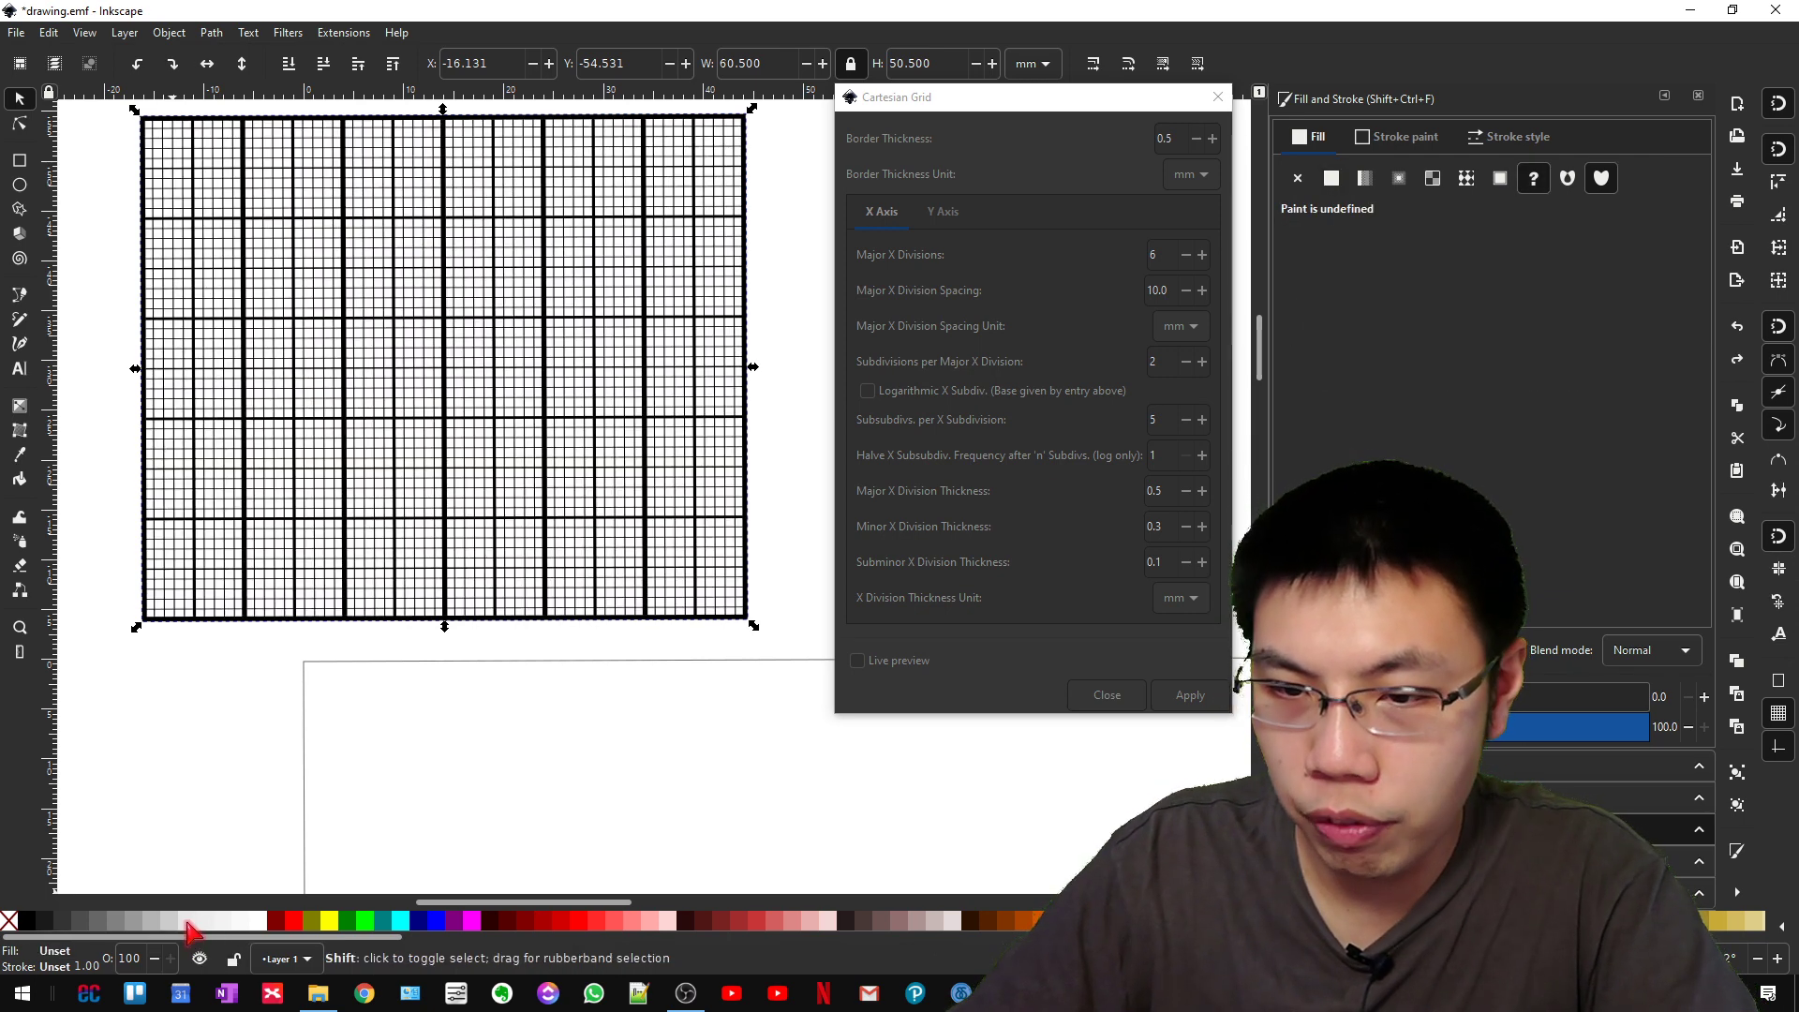
pyautogui.keyDown('shift'); pyautogui.click(187, 922); pyautogui.keyUp('shift')
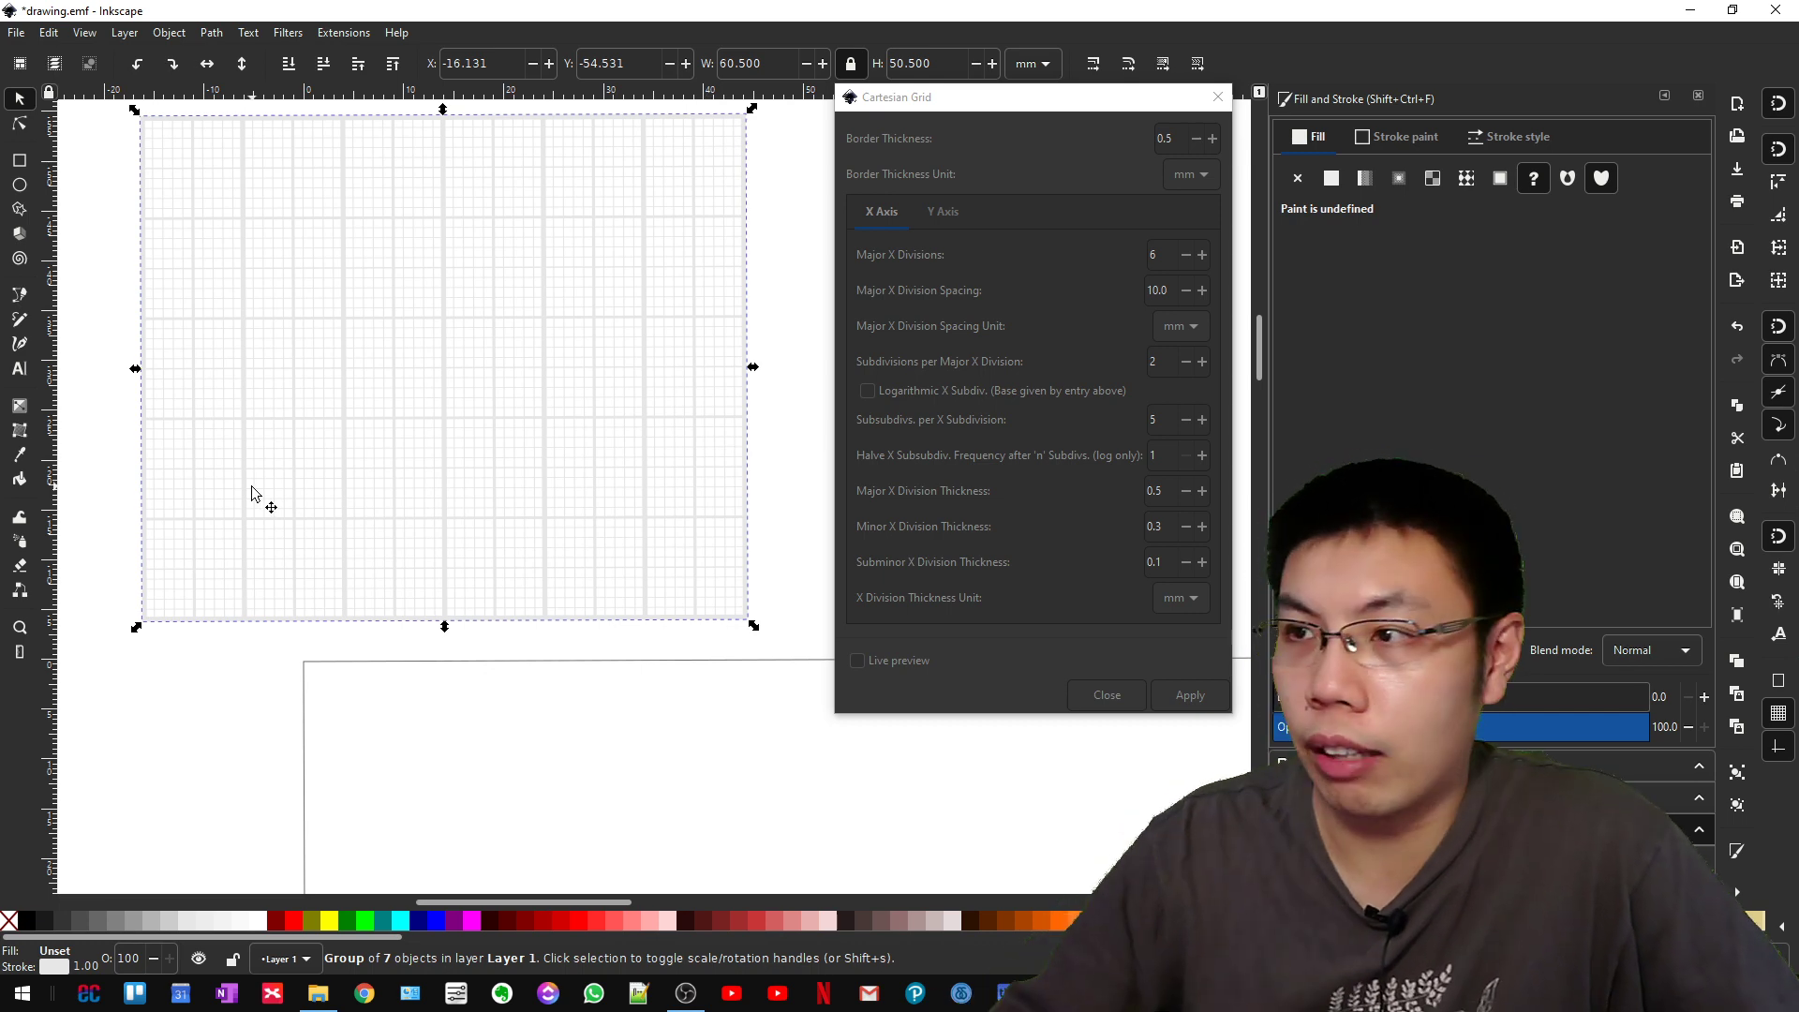
# Review the grid's X-axis major divisions setting and show the corresponding Y-axis settings.
pyautogui.click(1153, 258)
pyautogui.doubleClick(1154, 259)
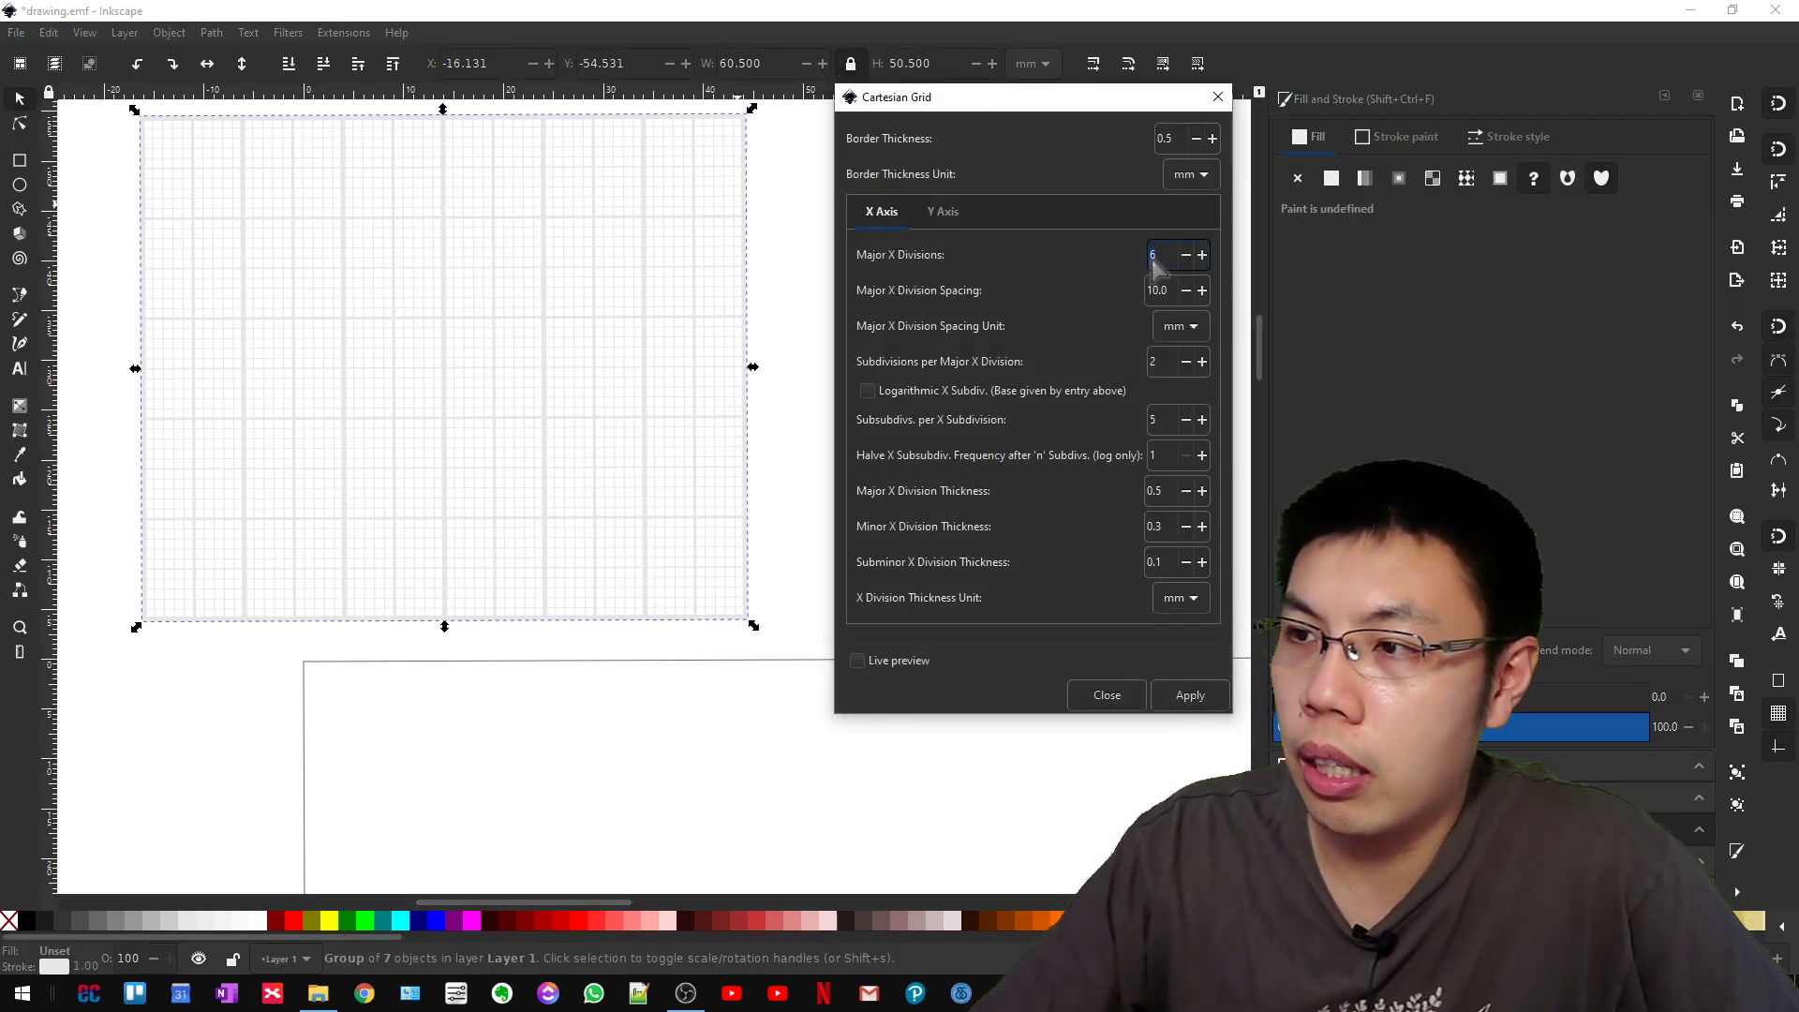
pyautogui.click(941, 212)
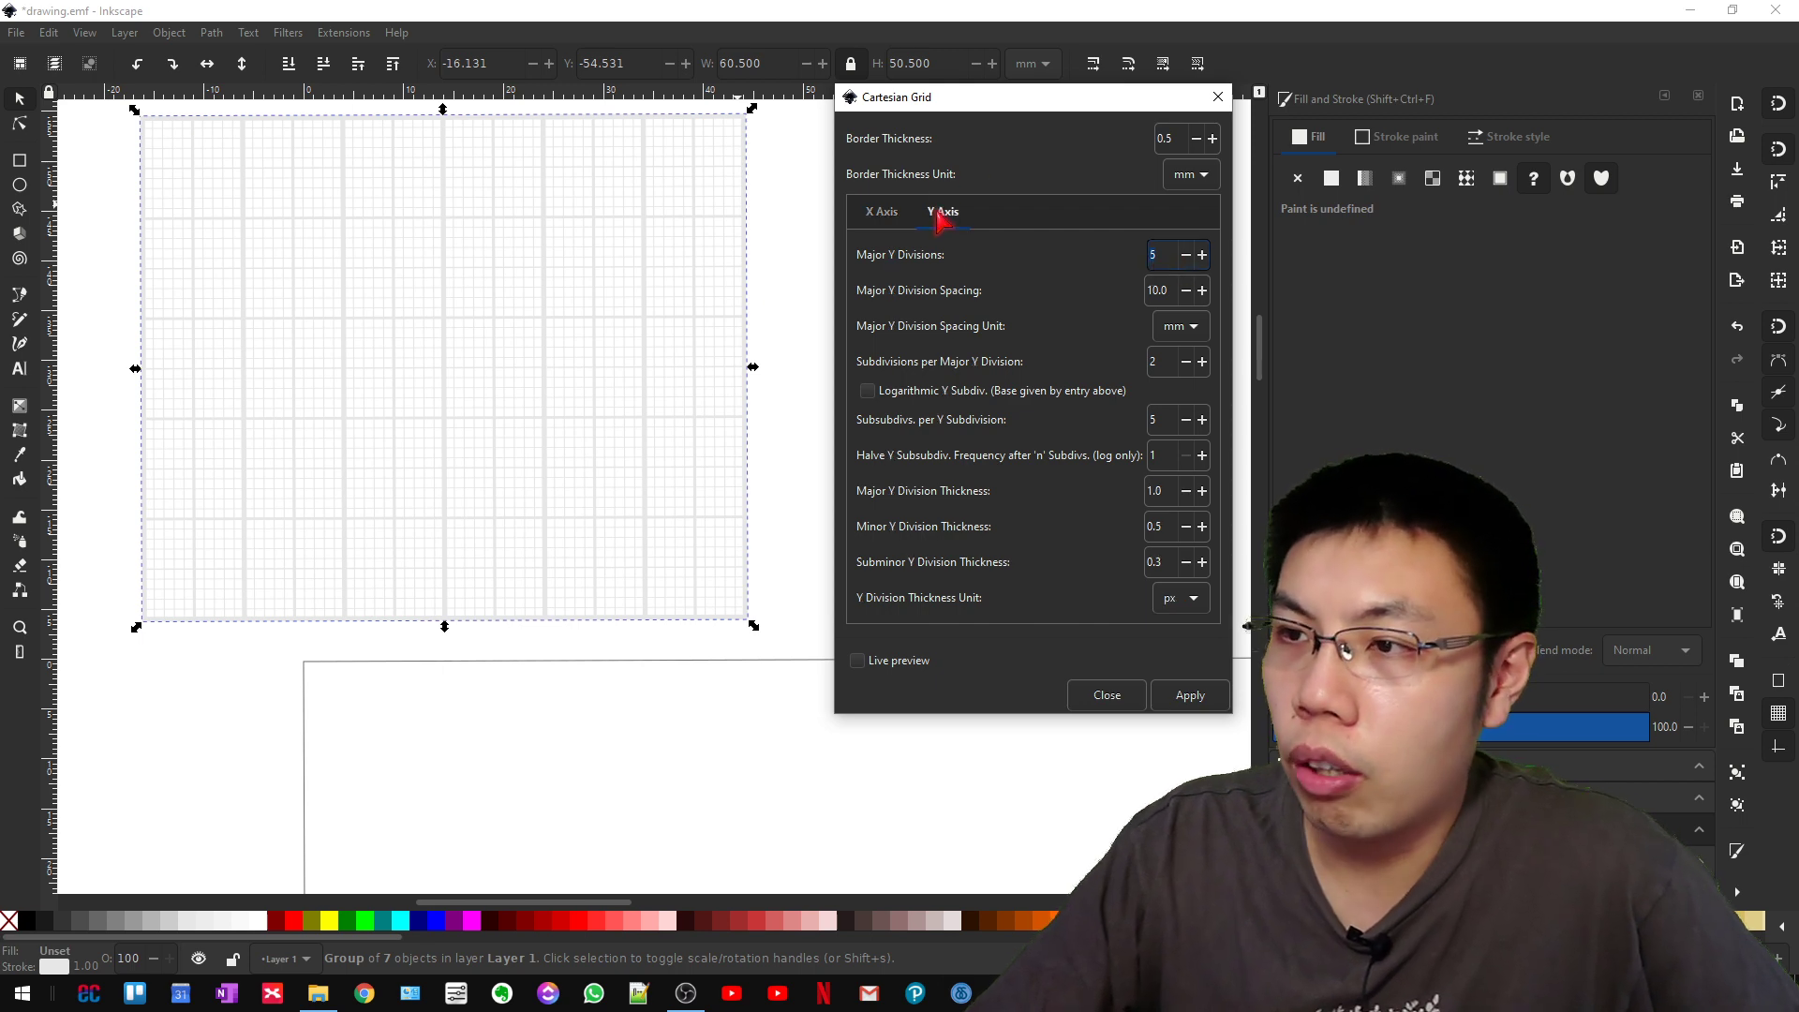